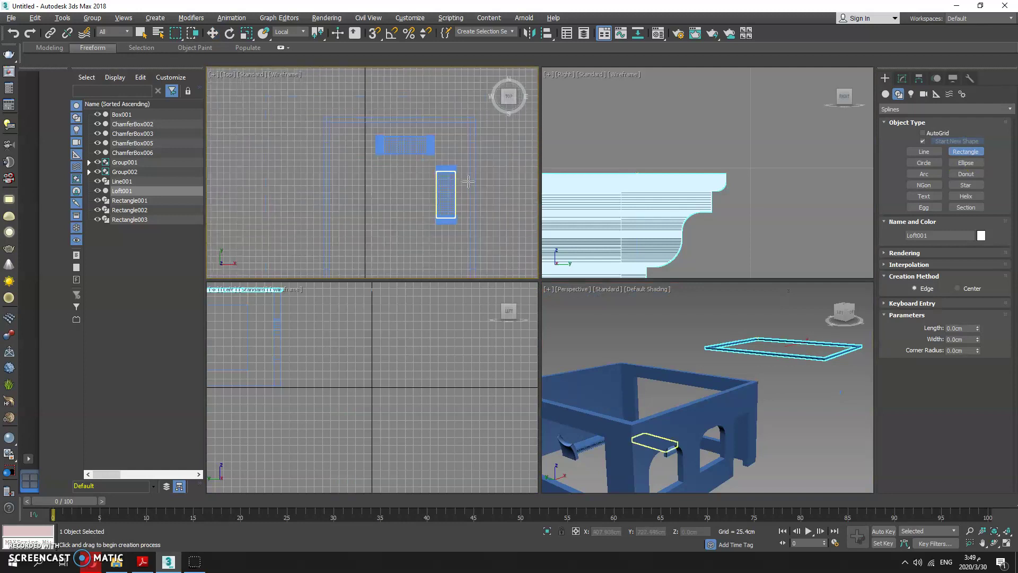
Step: Draw a snapped 700 by 600 cm rectangle over the outer top edge of the room's walls in the top view
scroll(626, 286, "up", 3)
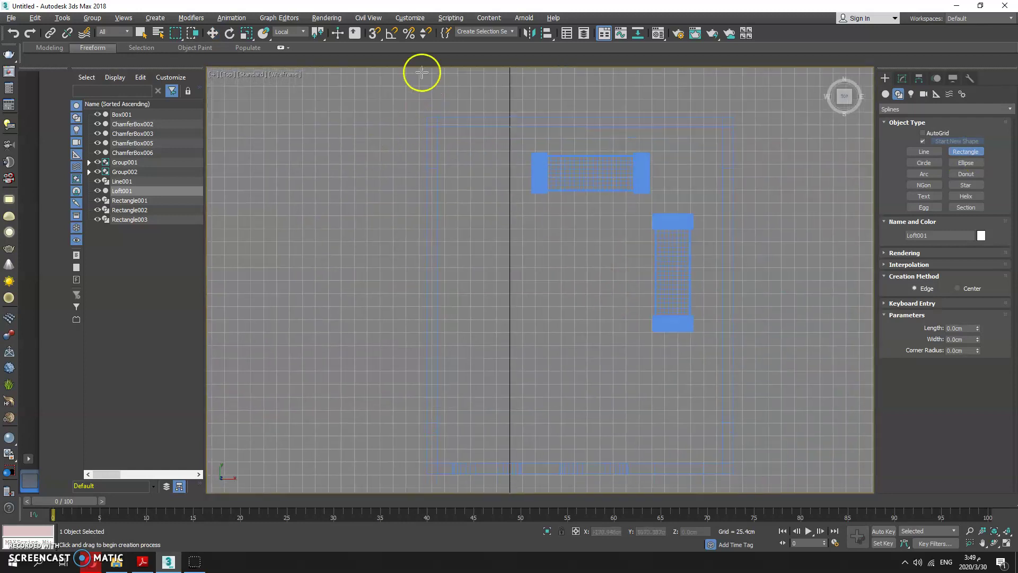
left_click(380, 37)
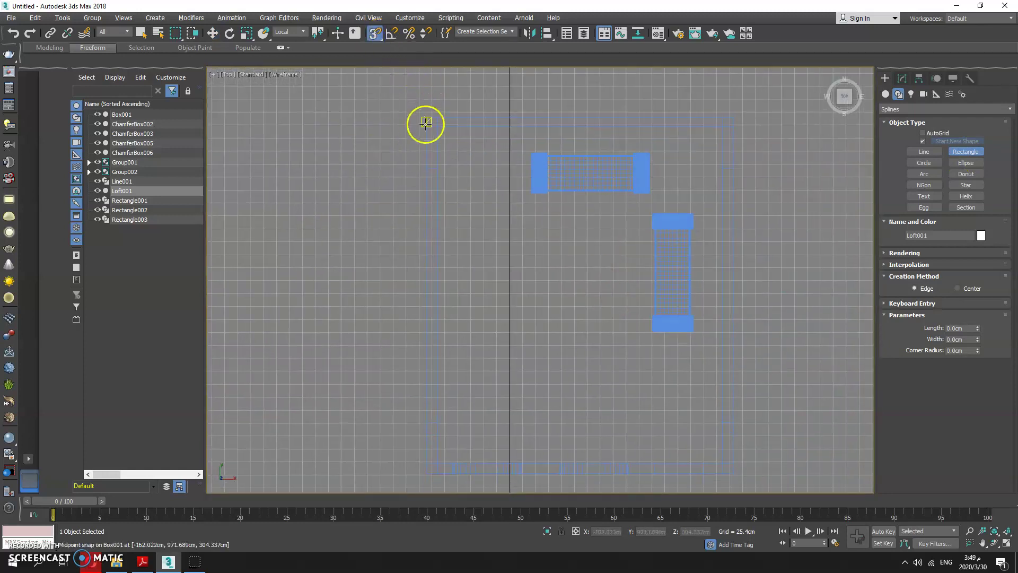
left_click_drag(426, 116, 733, 473)
key("alt+w")
right_click(786, 453)
key("alt+w")
scroll(757, 423, "up", 1)
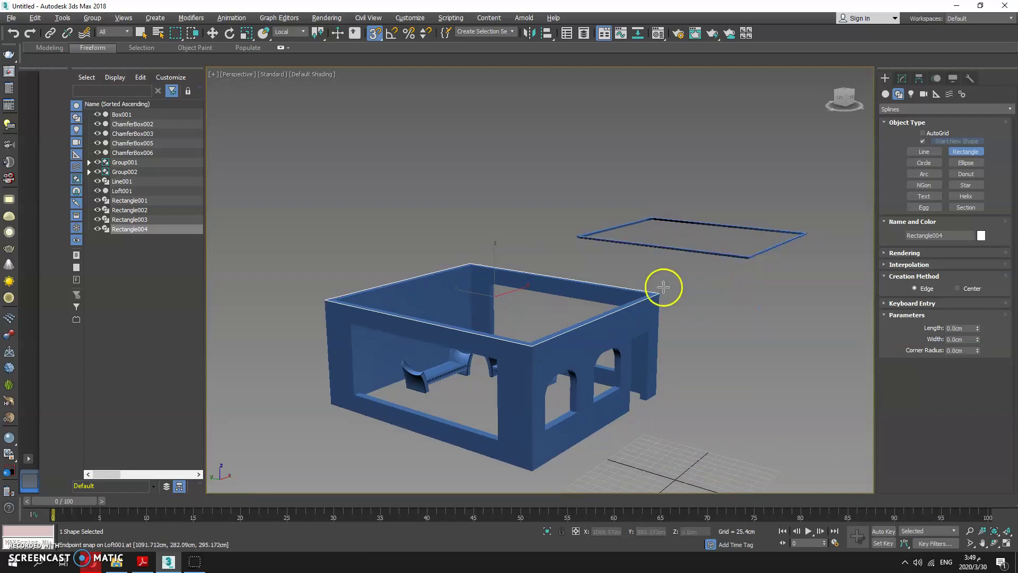
scroll(663, 287, "up", 5)
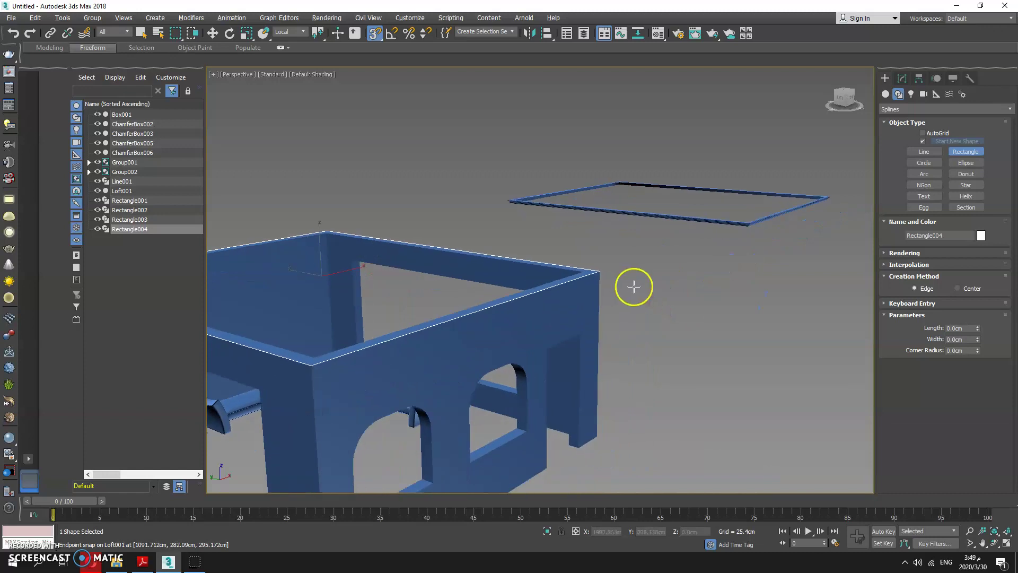
Step: Finish drawing the rectangle and apply a Bevel Profile modifier to it
right_click(589, 273)
key("w")
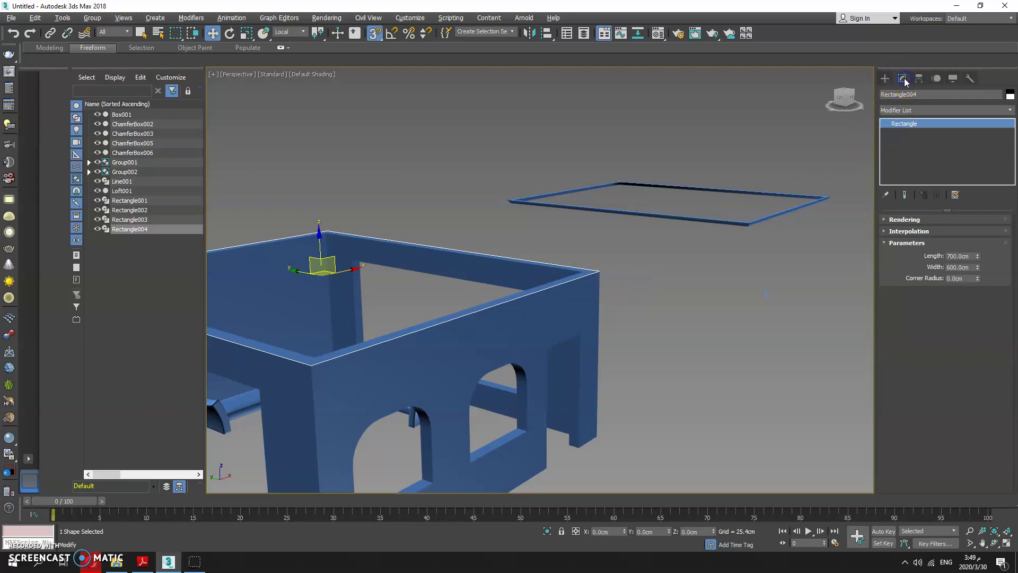
left_click(902, 111)
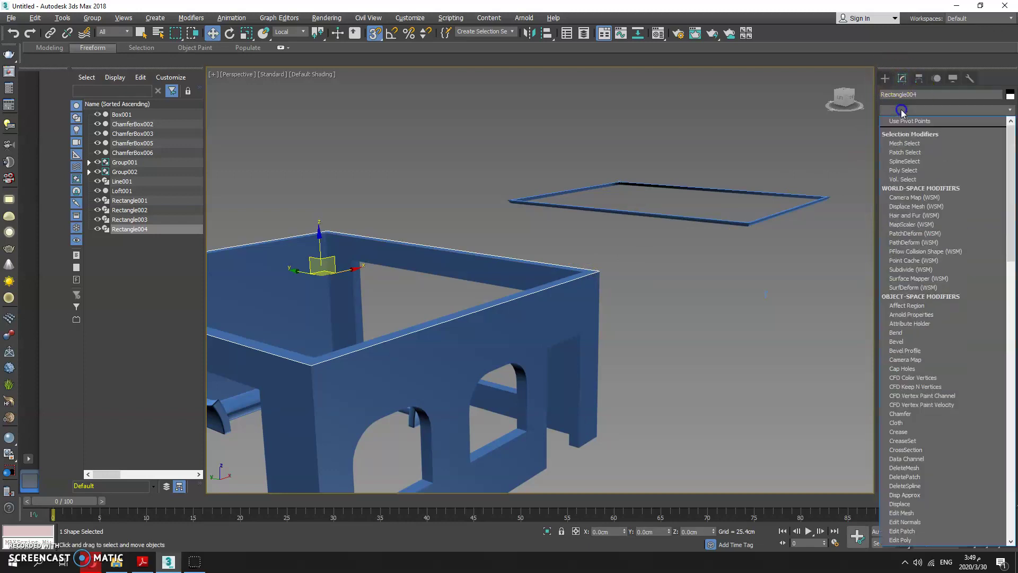
key("b")
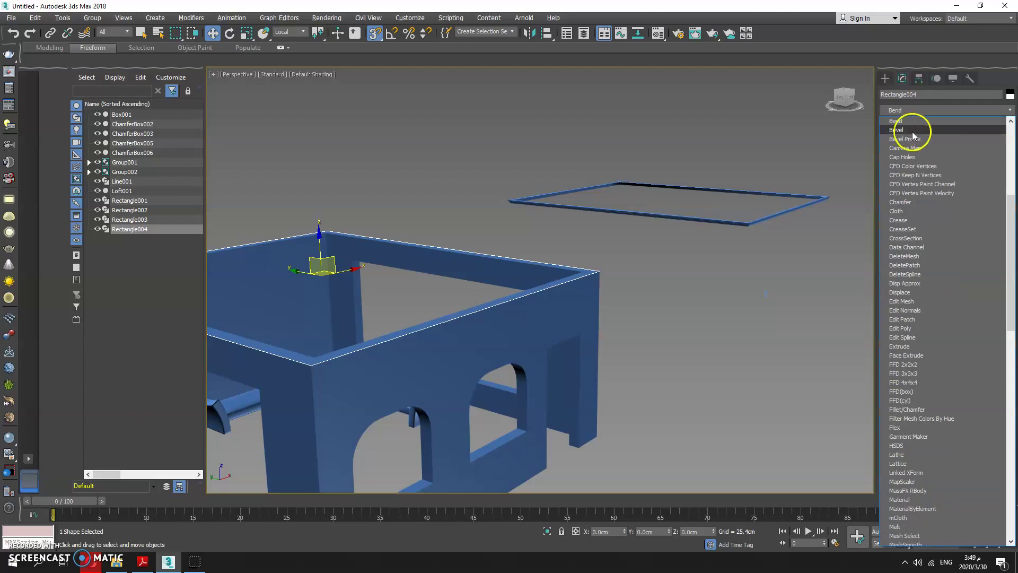
left_click(908, 139)
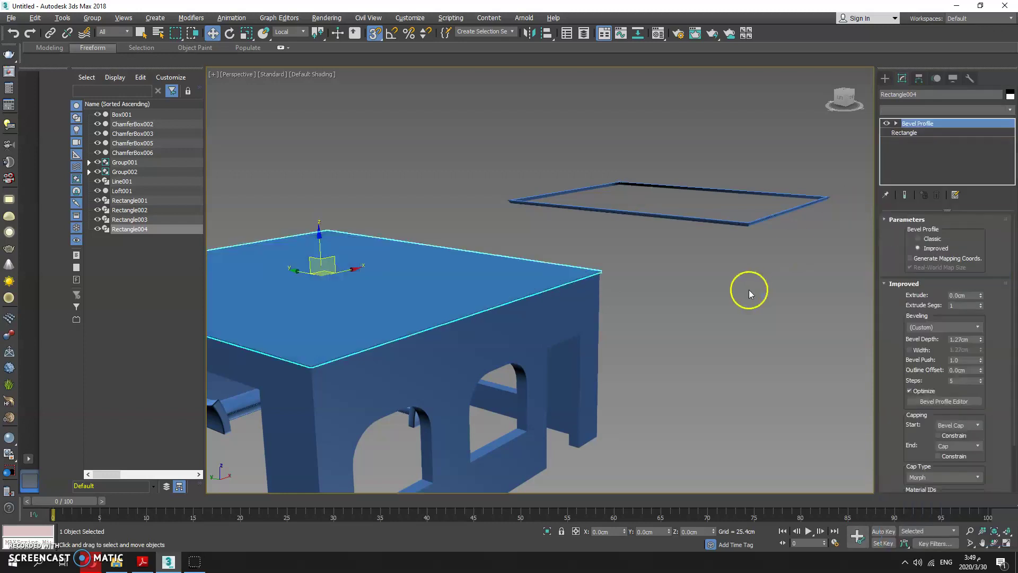
Step: Switch the Bevel Profile to Classic and pick the cornice profile line Line001 as its profile
left_click(919, 240)
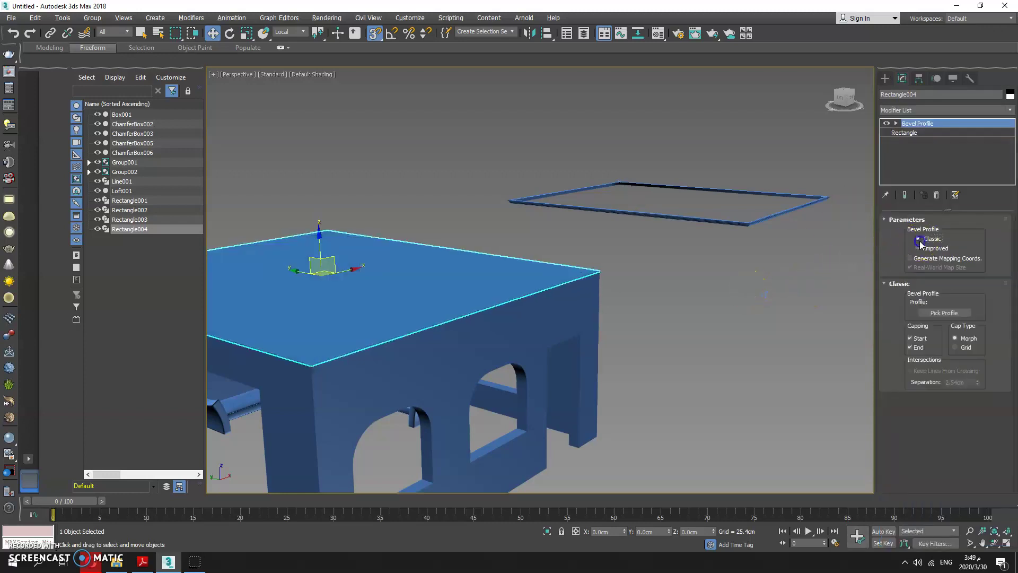
middle_click_drag(675, 346, 657, 351)
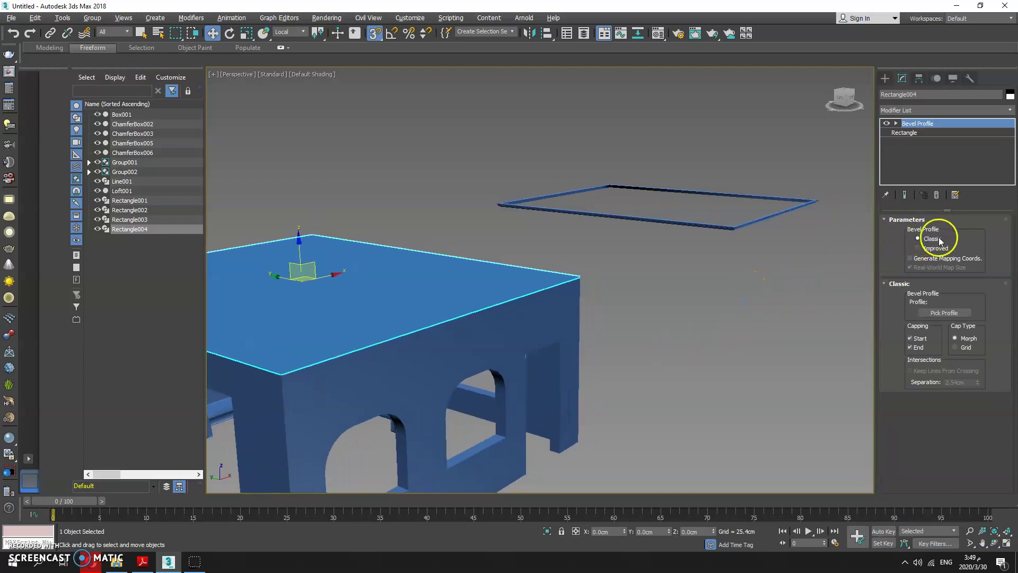
left_click(954, 313)
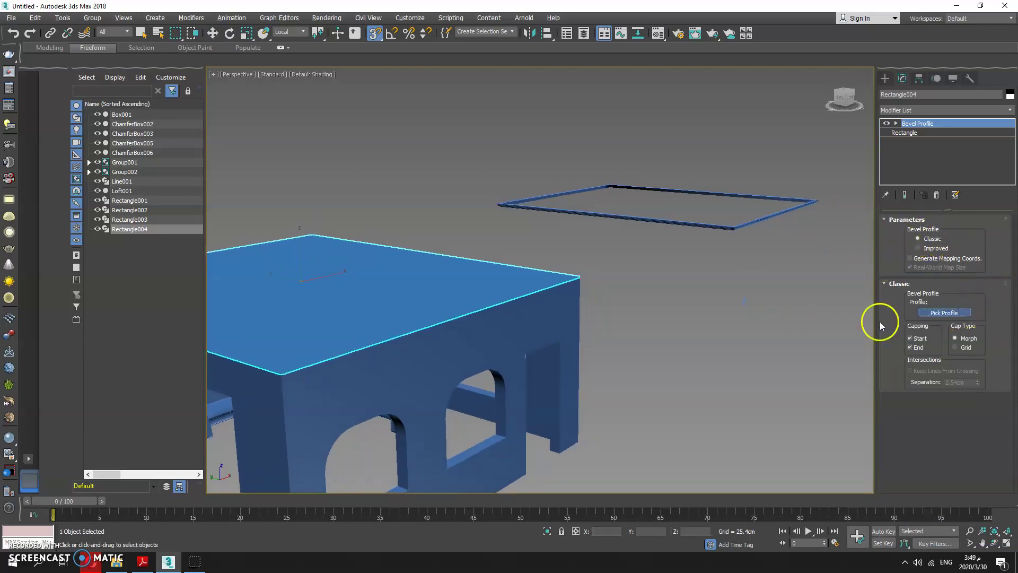
left_click(744, 301)
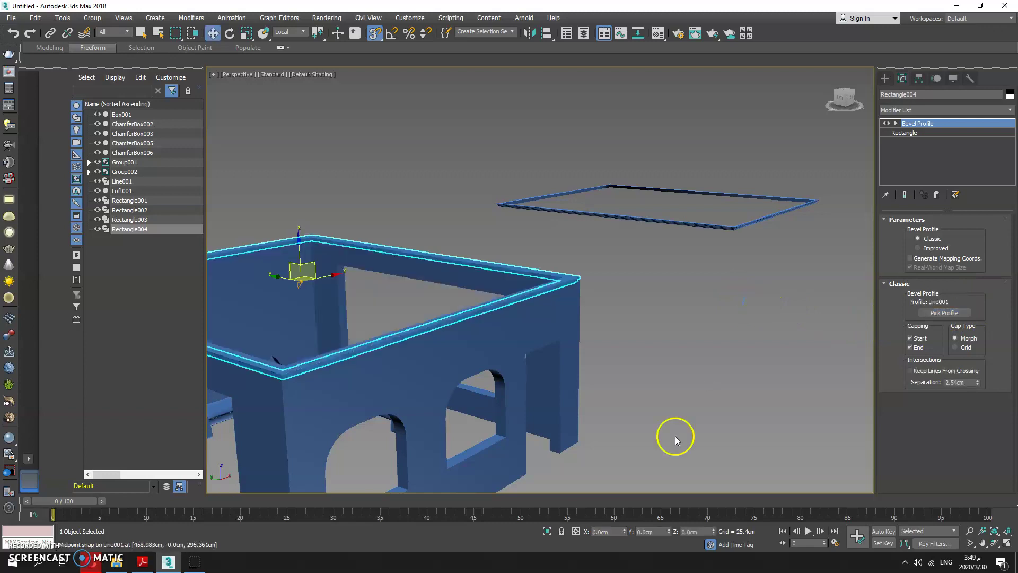
Step: Examine how the cornice meets the wall corner up close, then frame the whole room in the top view
scroll(578, 281, "up", 5)
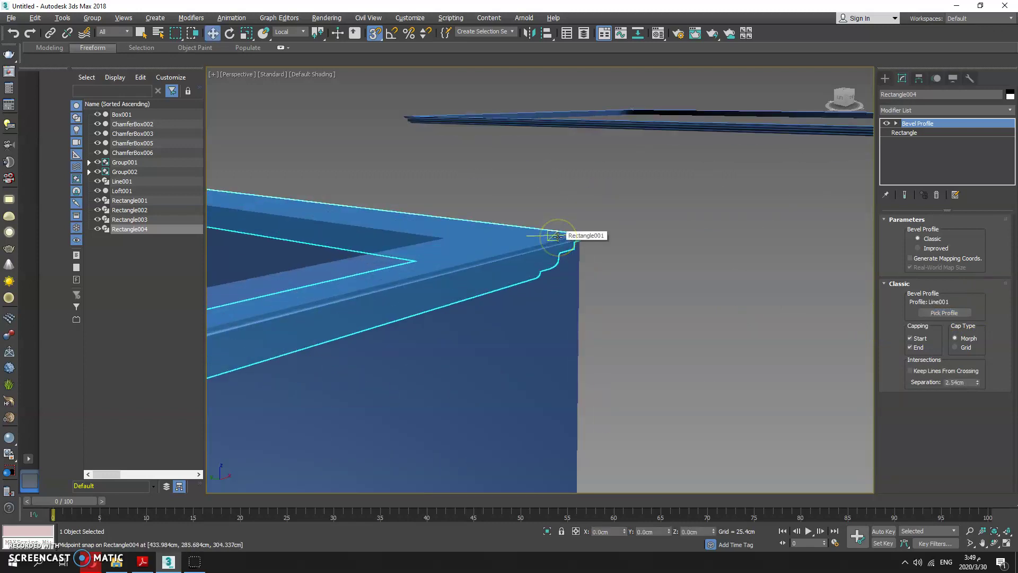
scroll(557, 236, "down", 5)
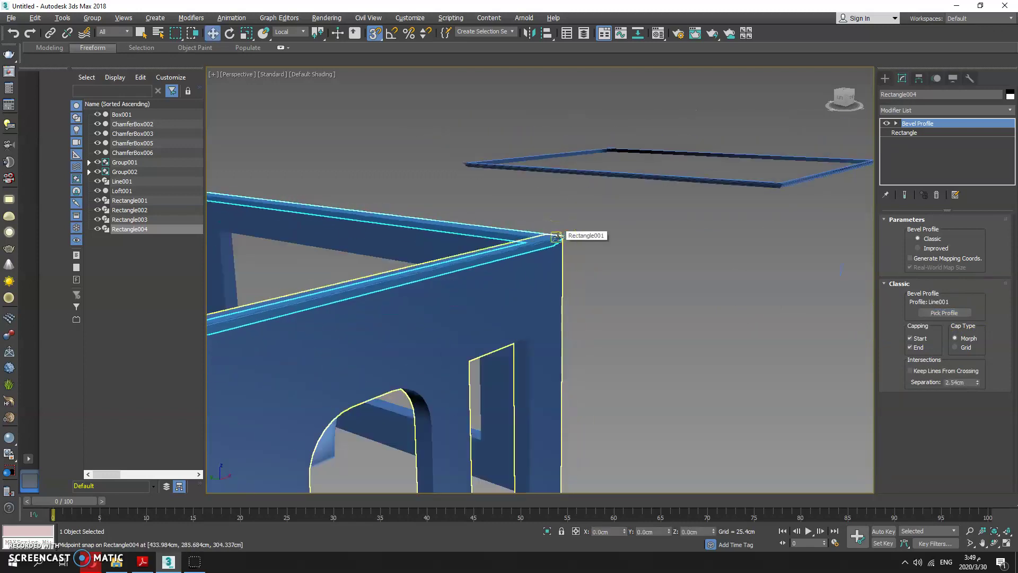
left_click(550, 245)
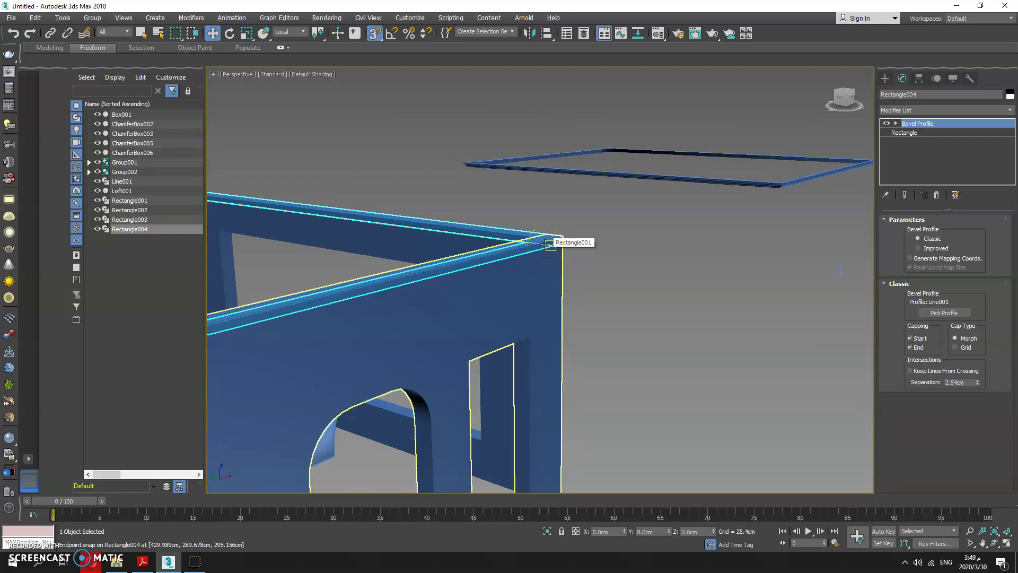
left_click(541, 243)
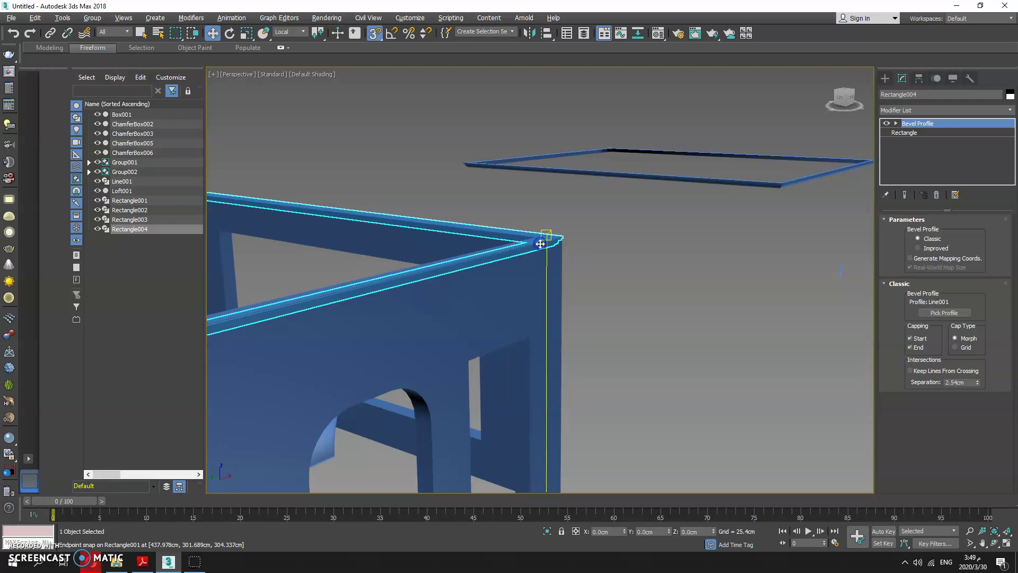
key("alt+w")
right_click(404, 156)
key("z")
key("alt+w")
middle_click_drag(549, 160, 545, 255)
scroll(546, 254, "down", 3)
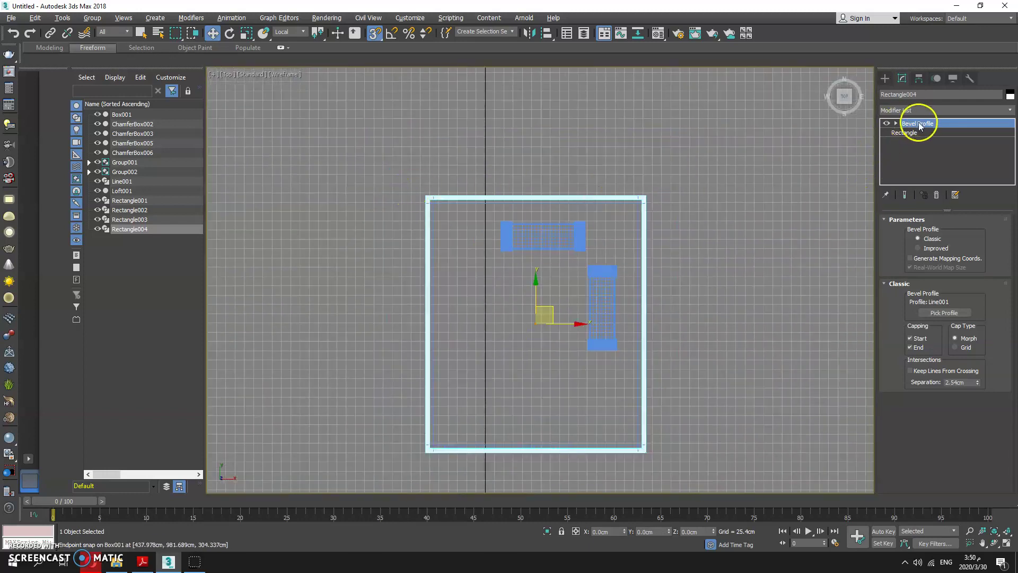
Step: Scale the whole cornice uniformly to about 102.9 percent in the top view, leaving its Profile Gizmo unchanged
left_click(919, 124)
left_click(896, 124)
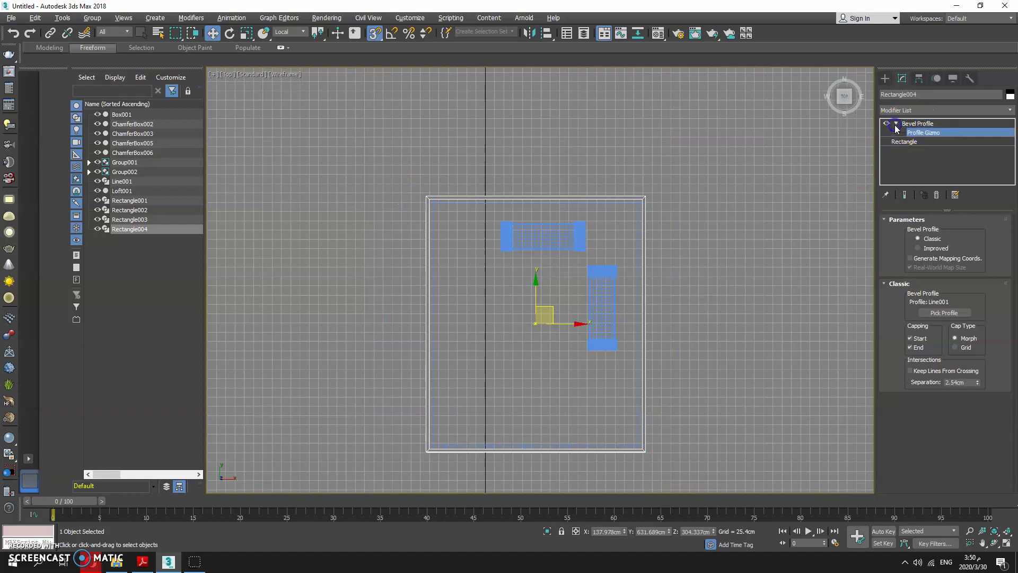
left_click(920, 133)
scroll(525, 338, "up", 5)
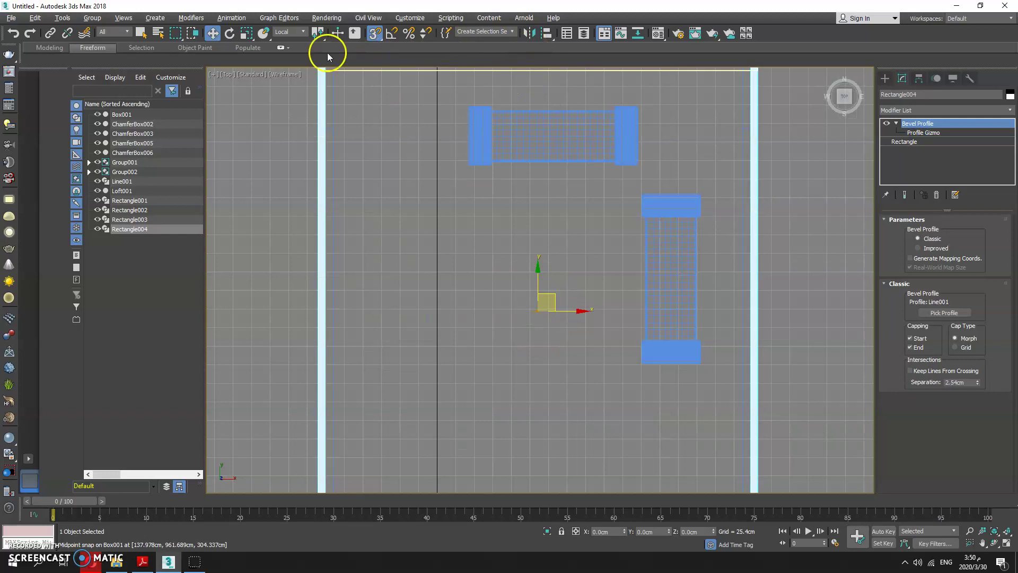
left_click(245, 35)
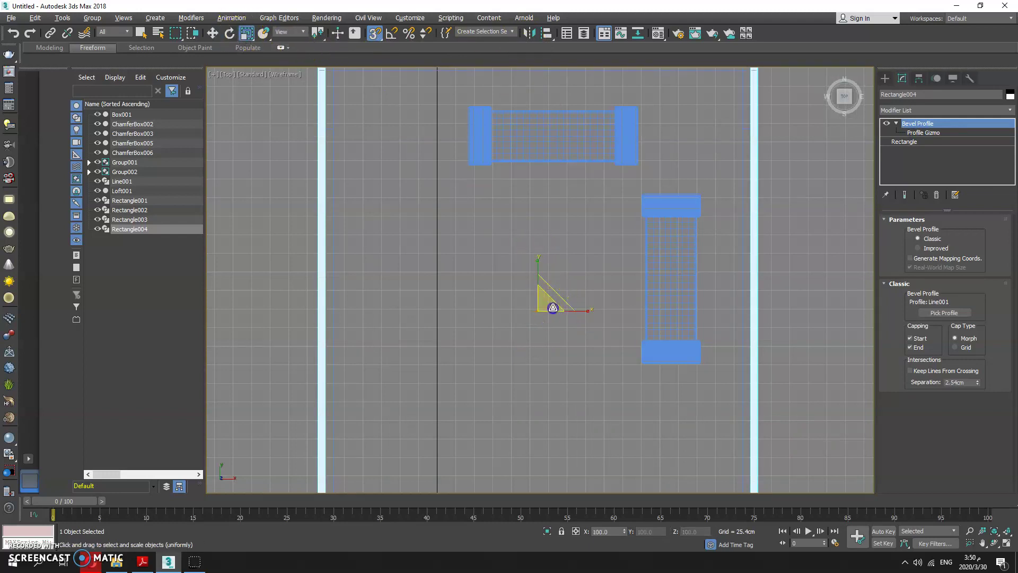
left_click_drag(553, 306, 546, 306)
scroll(783, 319, "up", 8)
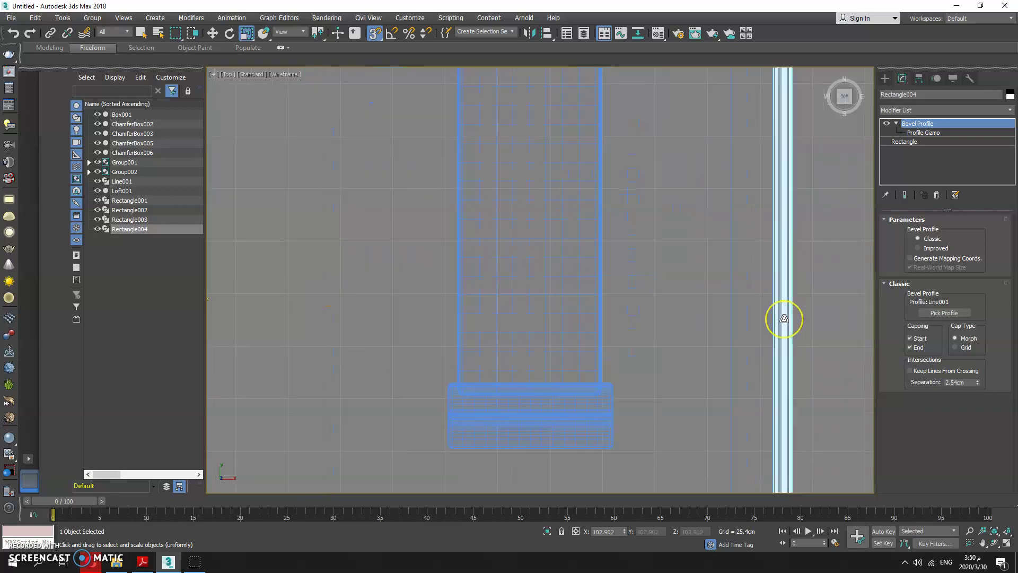
mouse_move(784, 319)
left_mouse_down()
mouse_move(773, 323)
mouse_move(800, 311)
mouse_move(784, 318)
left_mouse_up()
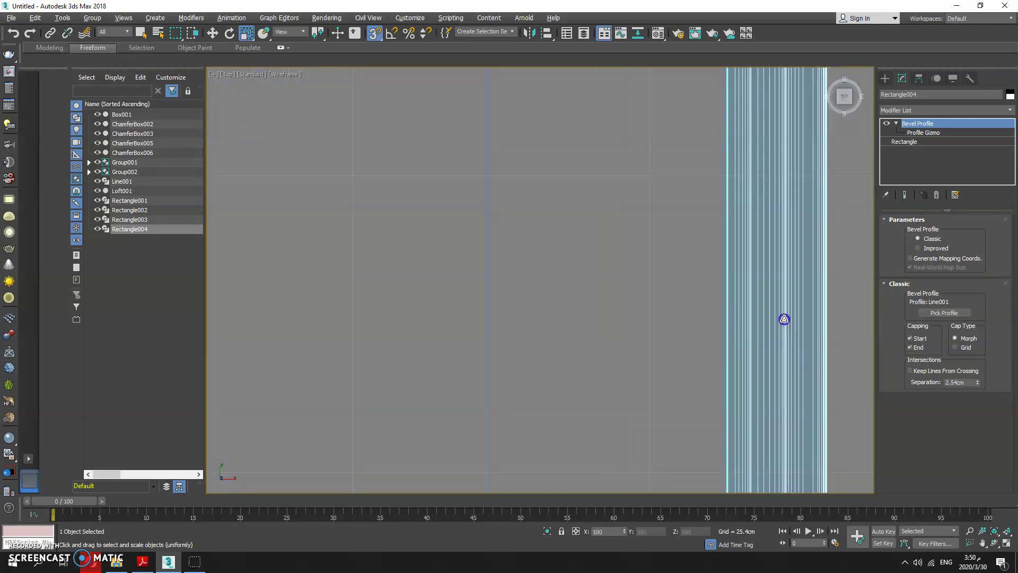
Step: Examine the enlarged cornice's overhang at the wall corner from below and above in the perspective view
key("alt+w")
right_click(791, 375)
key("alt+w")
left_click(612, 321)
middle_click_drag(612, 321, 635, 293, "alt")
scroll(574, 222, "up", 5)
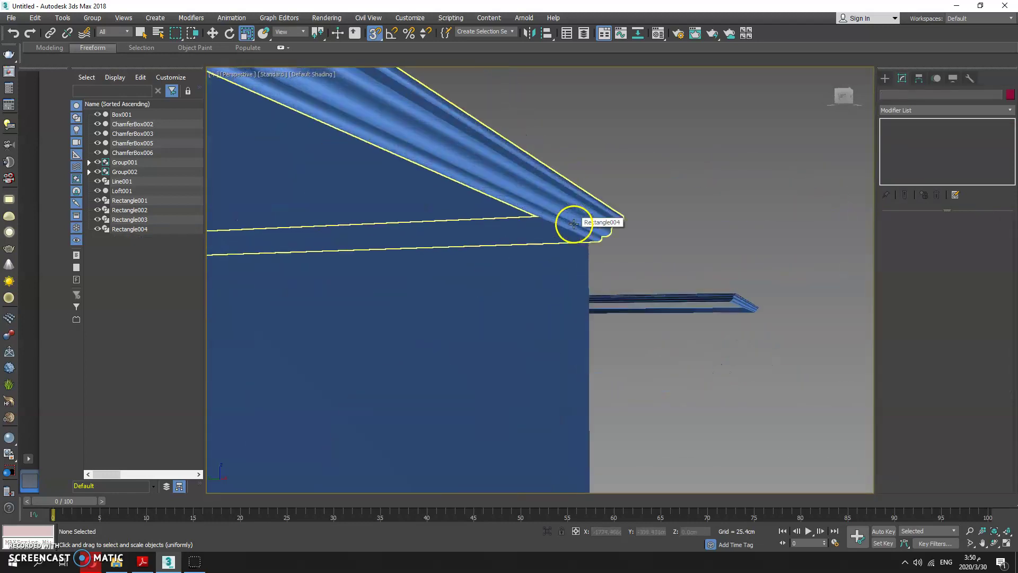
left_click(573, 222)
scroll(615, 250, "up", 5)
middle_click_drag(531, 263, 383, 291)
scroll(384, 291, "down", 2)
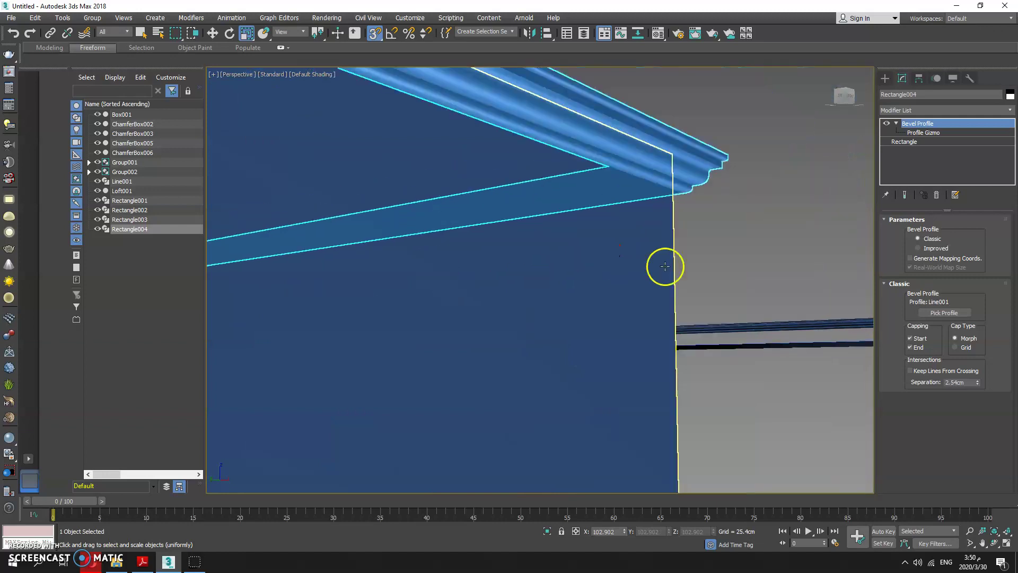
left_click(725, 245)
right_click(679, 157)
left_click(679, 157)
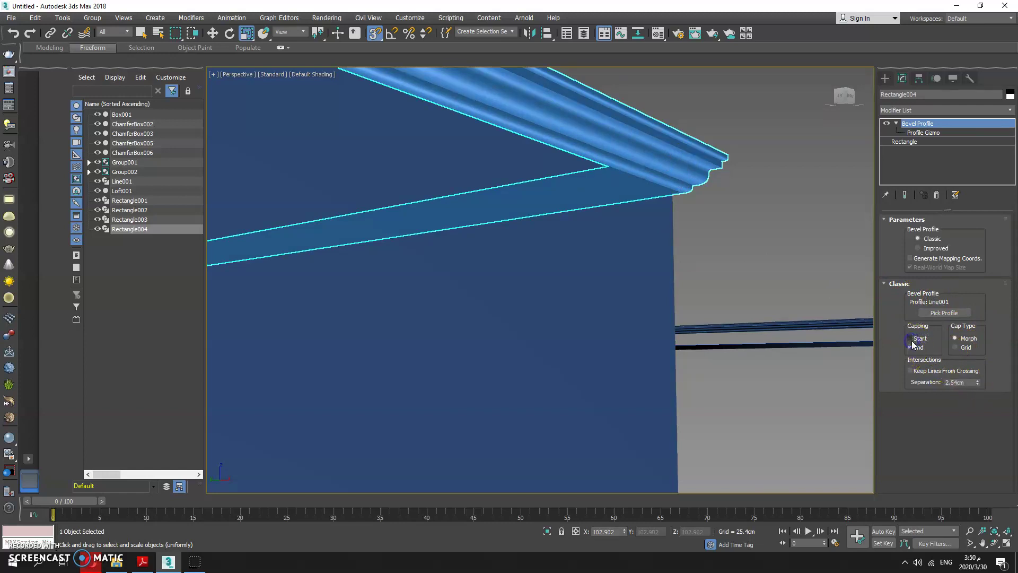
scroll(674, 268, "down", 3)
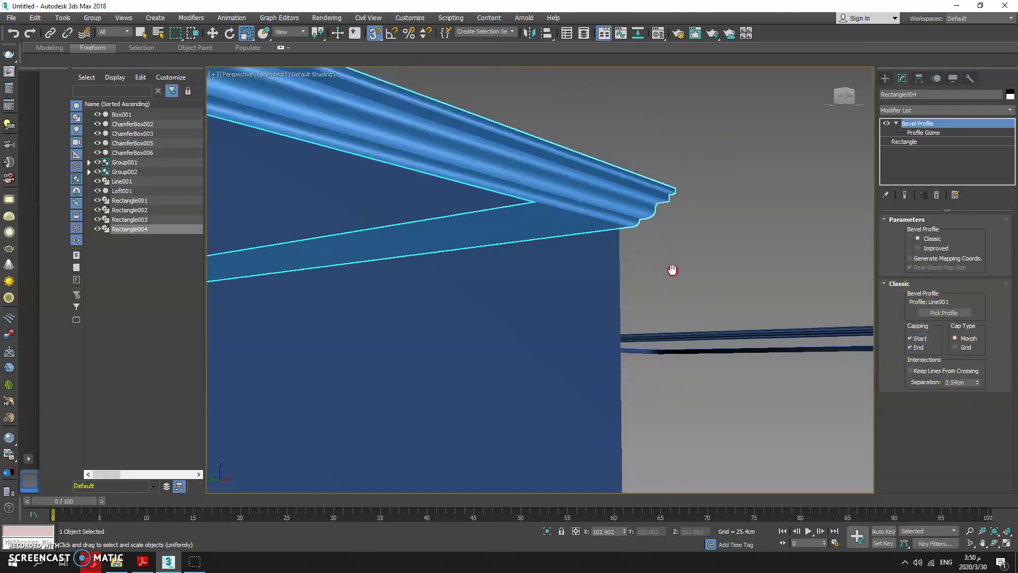
middle_click_drag(683, 291, 663, 345, "alt")
scroll(584, 228, "down", 4)
middle_click_drag(671, 274, 642, 282)
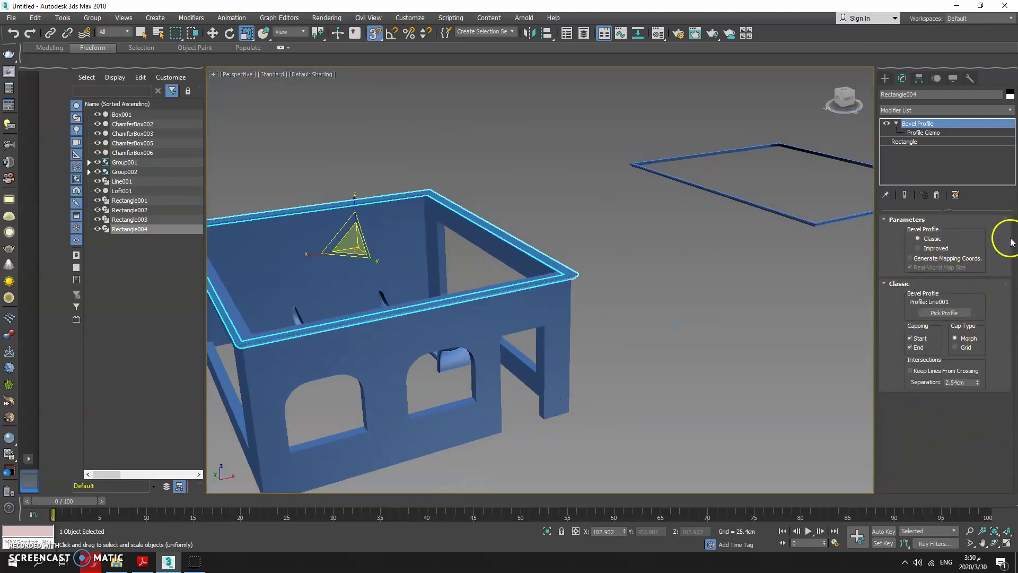
Step: Try deleting the cornice's profile line, then undo the deletion
left_click(690, 287)
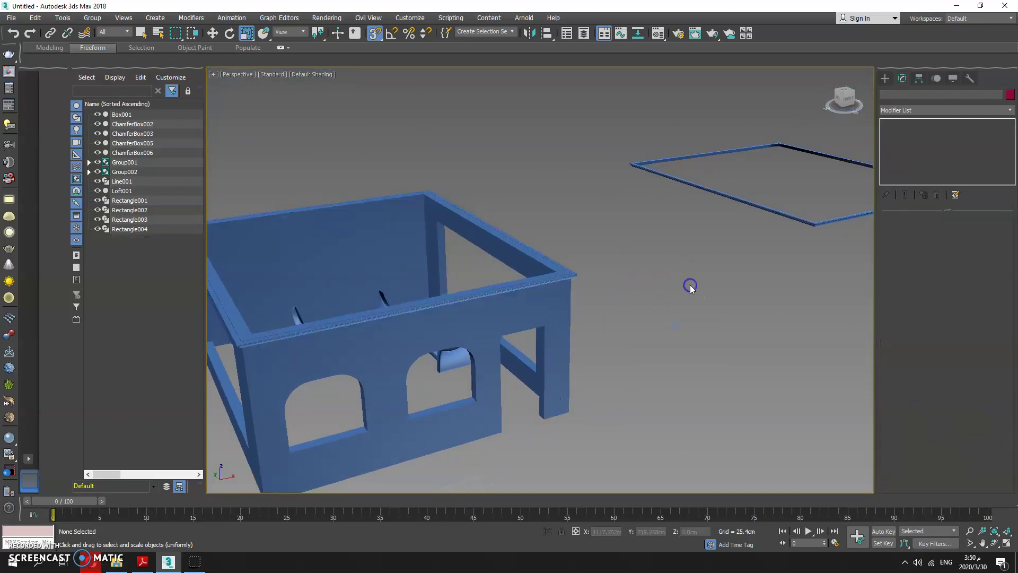
left_click_drag(641, 367, 640, 367)
key("Delete")
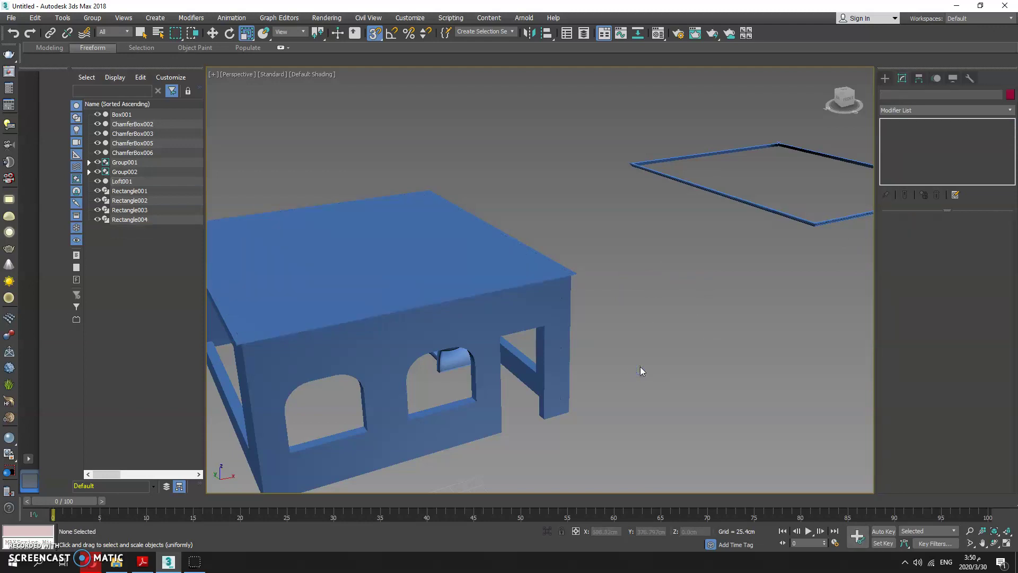
left_click(539, 267)
key("ctrl+z")
key("ctrl+z")
key("ctrl+z")
Step: Compare the profile line, the lofted frame and the bevel-profile cornice by selecting each and viewing the room's corner
left_click_drag(704, 309, 677, 334)
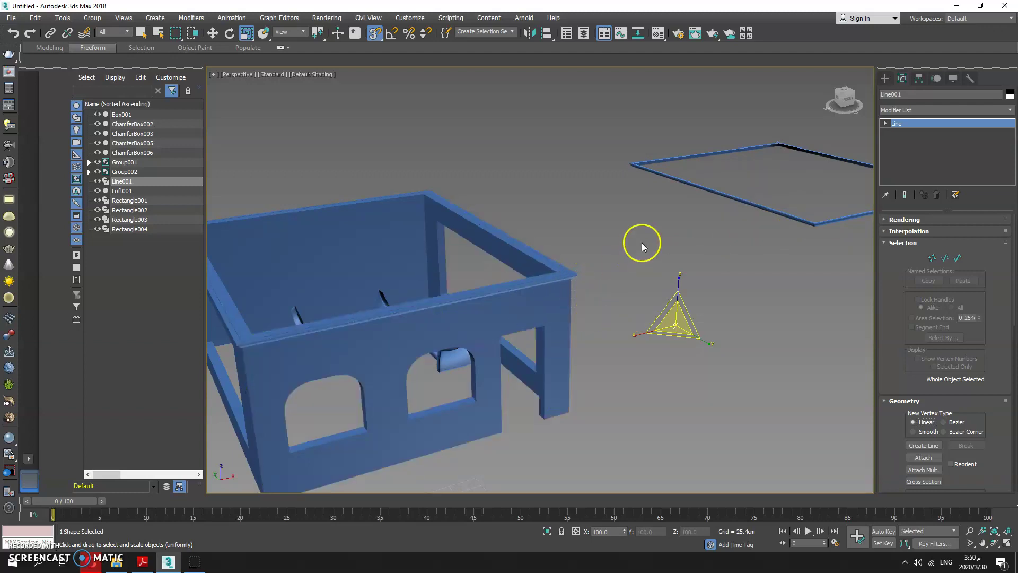
left_click(803, 214)
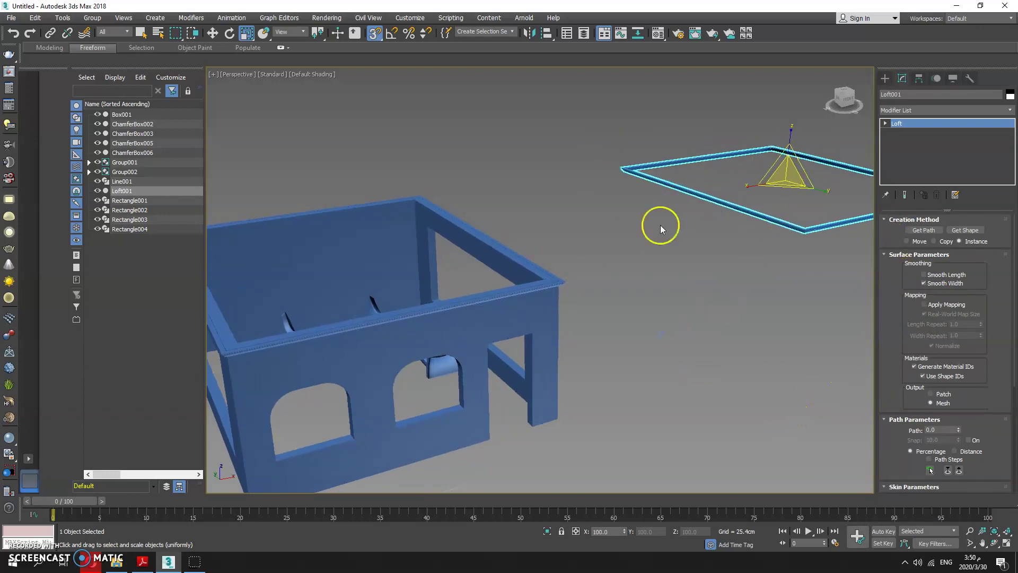
middle_click_drag(486, 320, 559, 312)
left_click(529, 296)
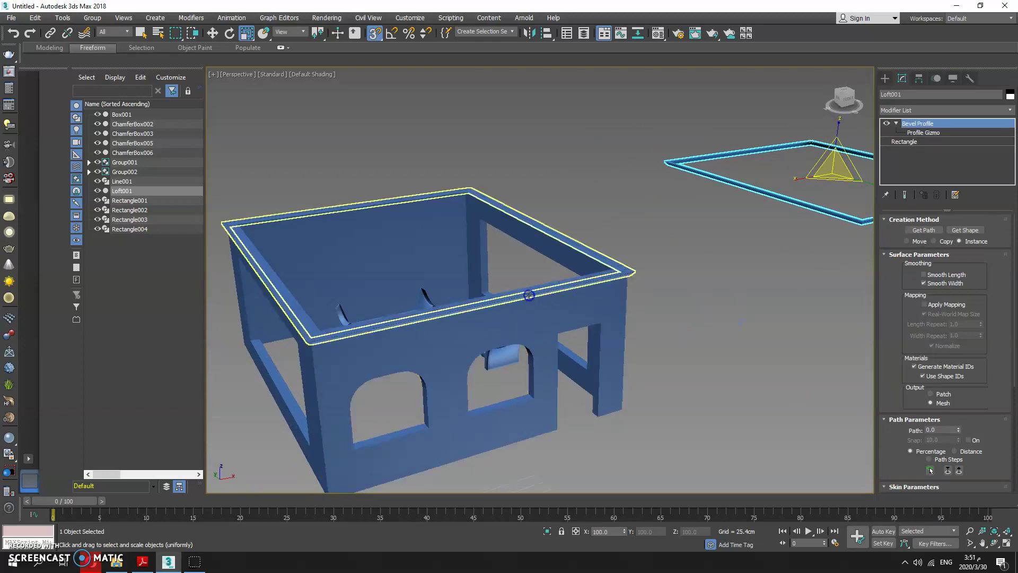
key("z")
middle_click_drag(455, 339, 533, 345, "alt")
left_click(765, 320)
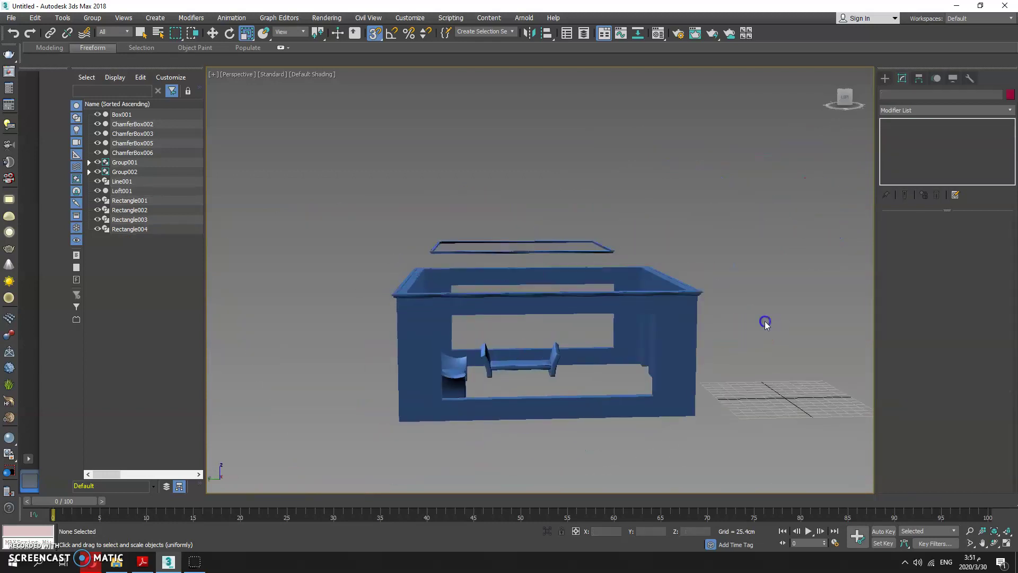
scroll(655, 302, "up", 6)
scroll(648, 300, "down", 6)
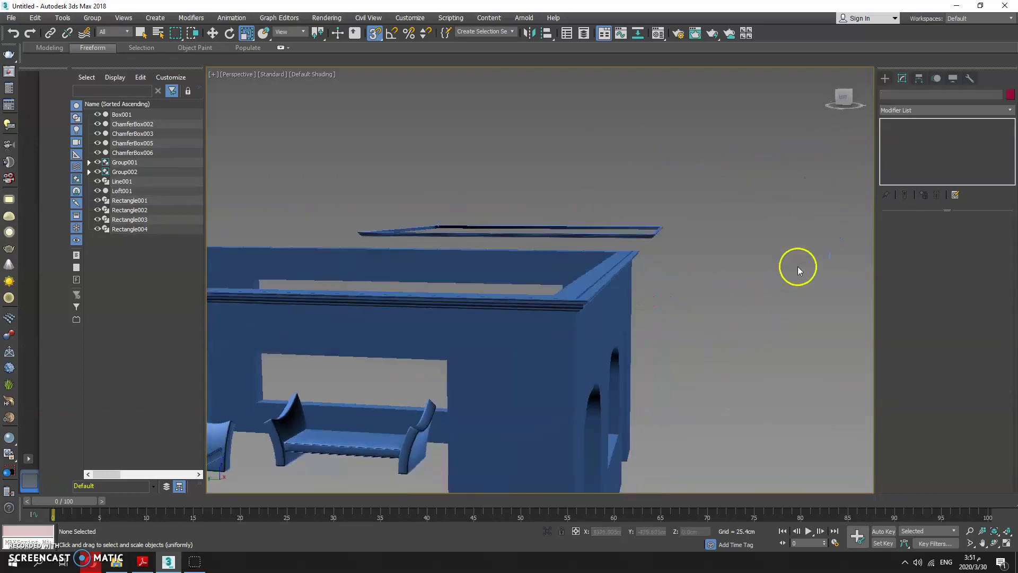
Step: Delete the profile line Line001 that shapes the cornice
left_click_drag(857, 232, 793, 298)
left_click_drag(851, 256, 843, 157)
left_click(586, 316)
middle_click_drag(585, 319, 485, 359, "alt")
scroll(485, 359, "down", 2)
left_click_drag(789, 281, 678, 380)
key("Delete")
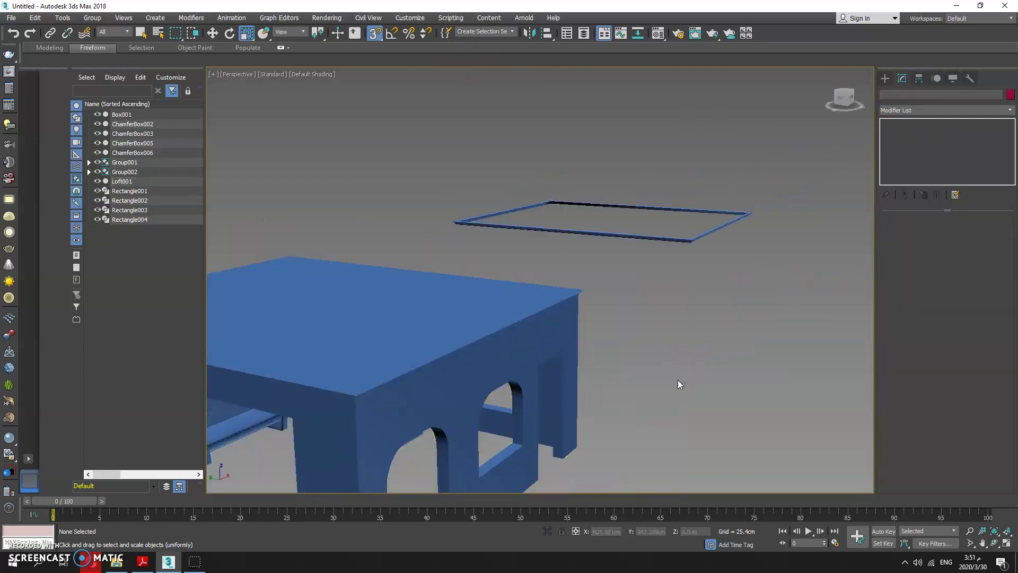
Step: Undo the profile line's deletion, then delete both the profile line Line001 and the bevel-profile cornice Rectangle004
left_click(418, 306)
key("ctrl+z")
key("ctrl+z")
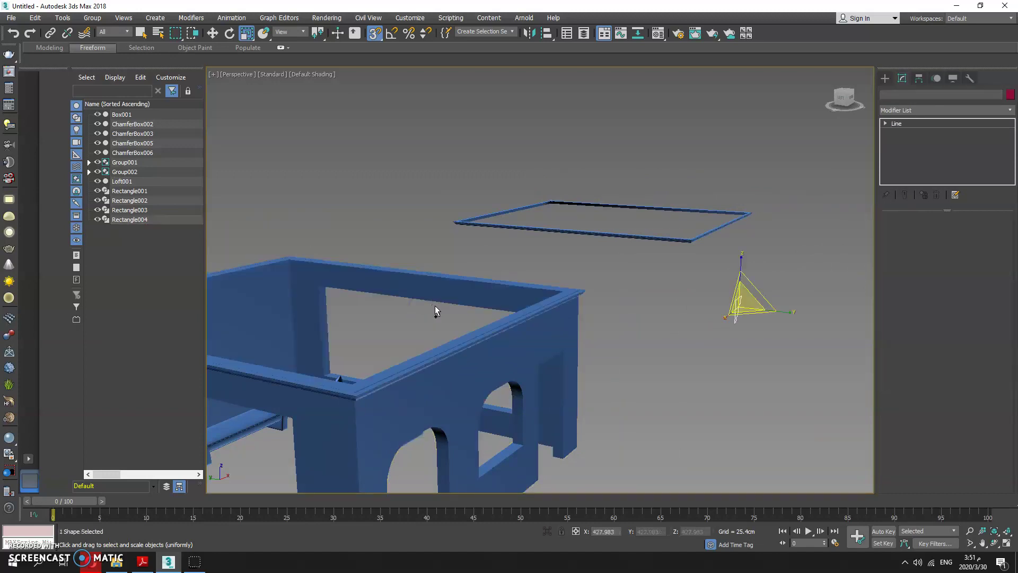
key("ctrl+z")
left_click_drag(708, 346, 708, 346)
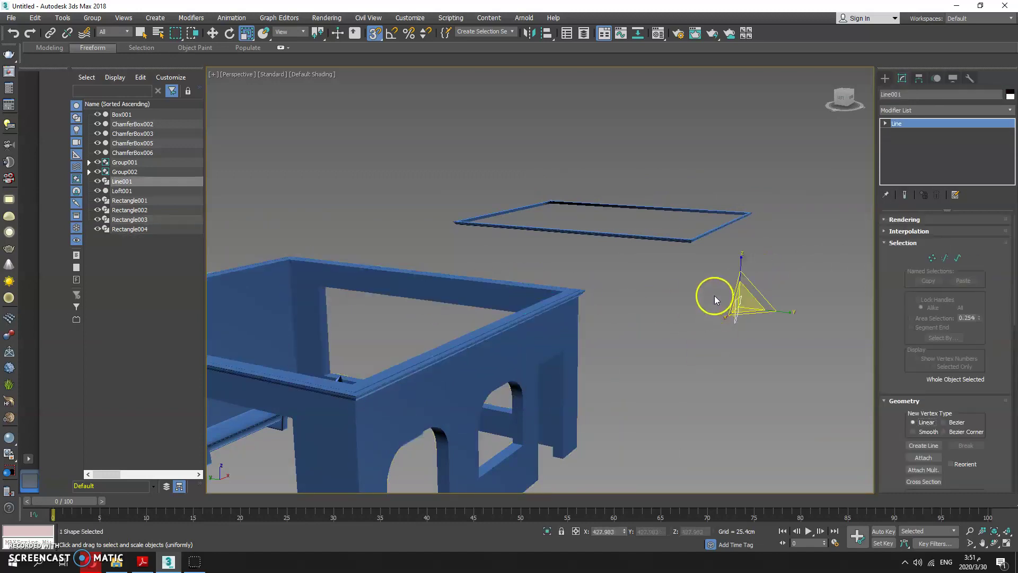
left_click(568, 295, "ctrl")
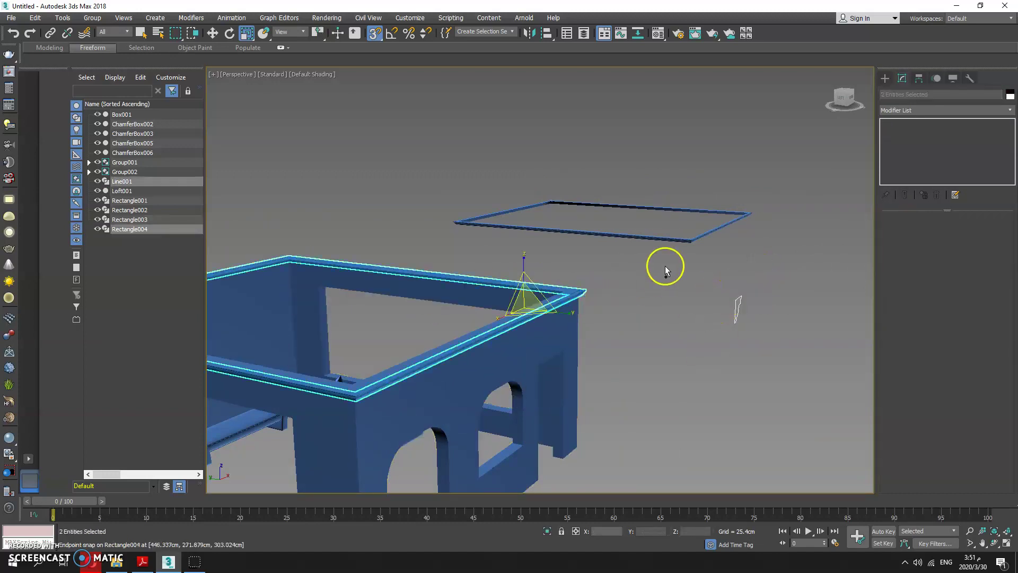
key("Delete")
Step: Move the lofted frame Loft001 onto the room in the top view, snapping its upper-left inner corner to the walls' matching corner
left_click(673, 236)
key("alt+w")
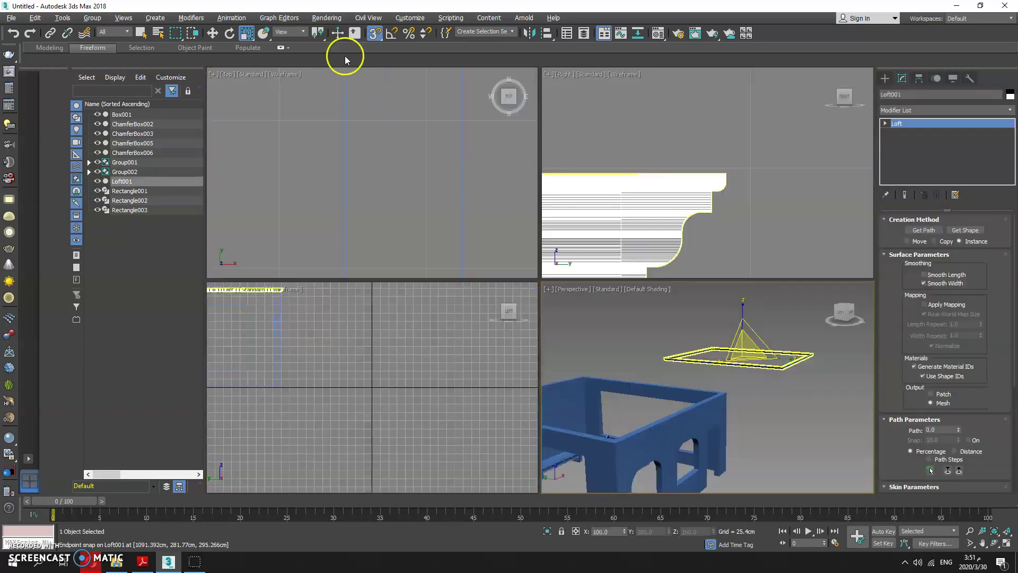
left_click(212, 32)
middle_click_drag(398, 186, 496, 193)
key("alt+w")
scroll(554, 189, "down", 4)
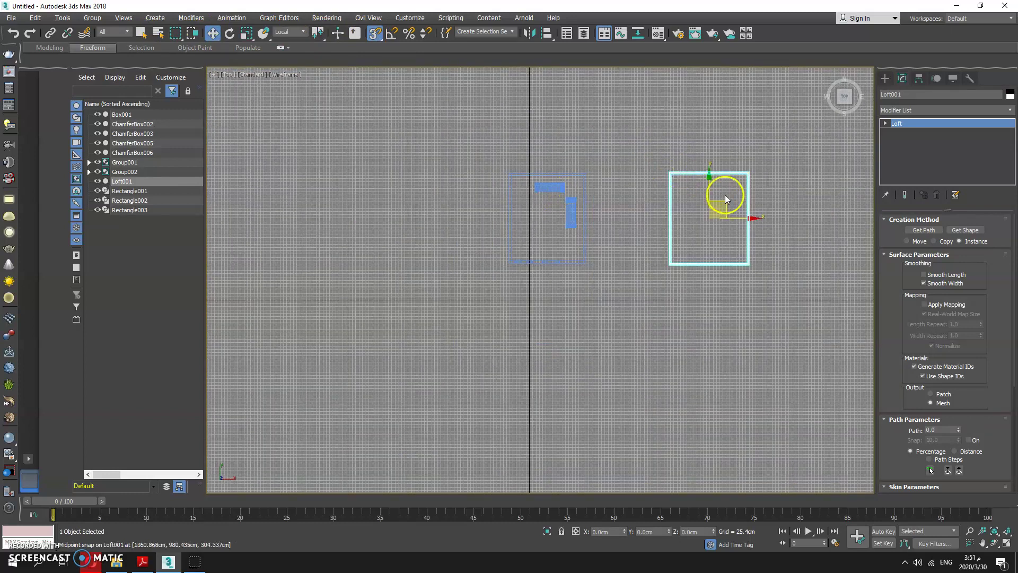
scroll(721, 196, "up", 12)
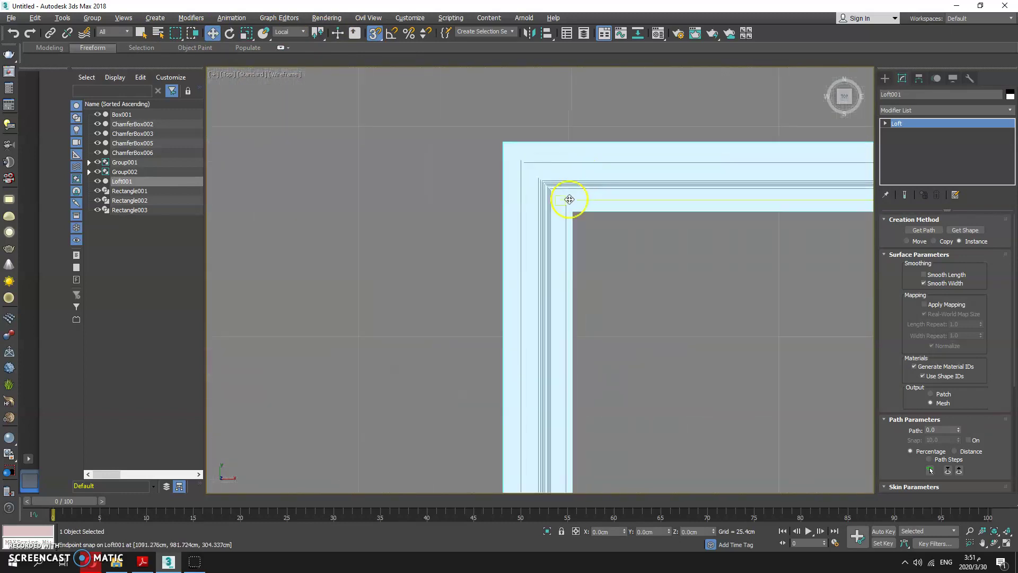
scroll(583, 231, "up", 3)
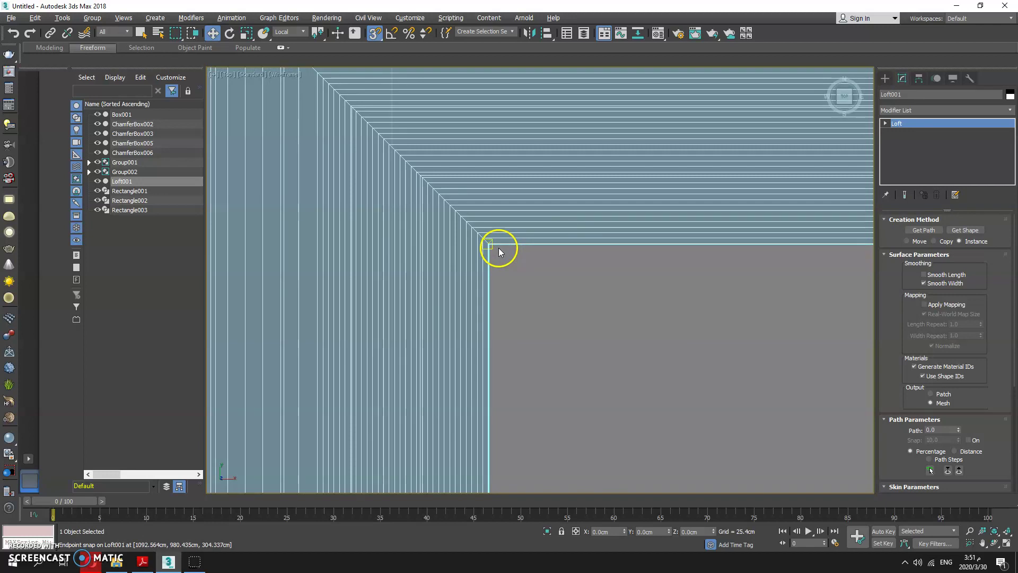
left_click_drag(493, 245, 422, 224)
scroll(830, 225, "down", 14)
scroll(819, 228, "down", 5)
scroll(318, 217, "up", 4)
scroll(421, 225, "up", 2)
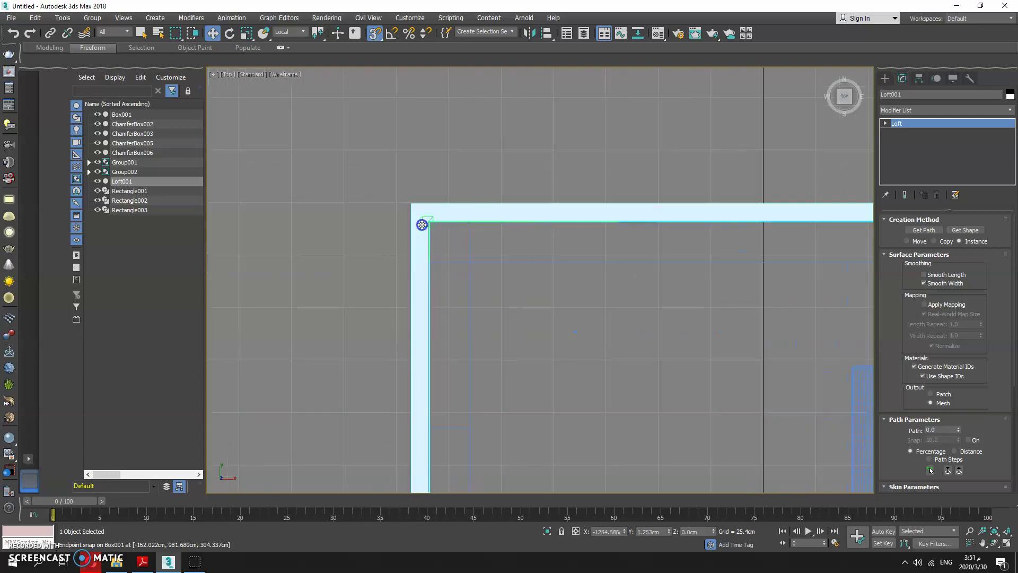
Step: Examine how the lofted cornice sits on the wall corner from below and above in the perspective view
key("alt+w")
right_click(716, 388)
key("alt+w")
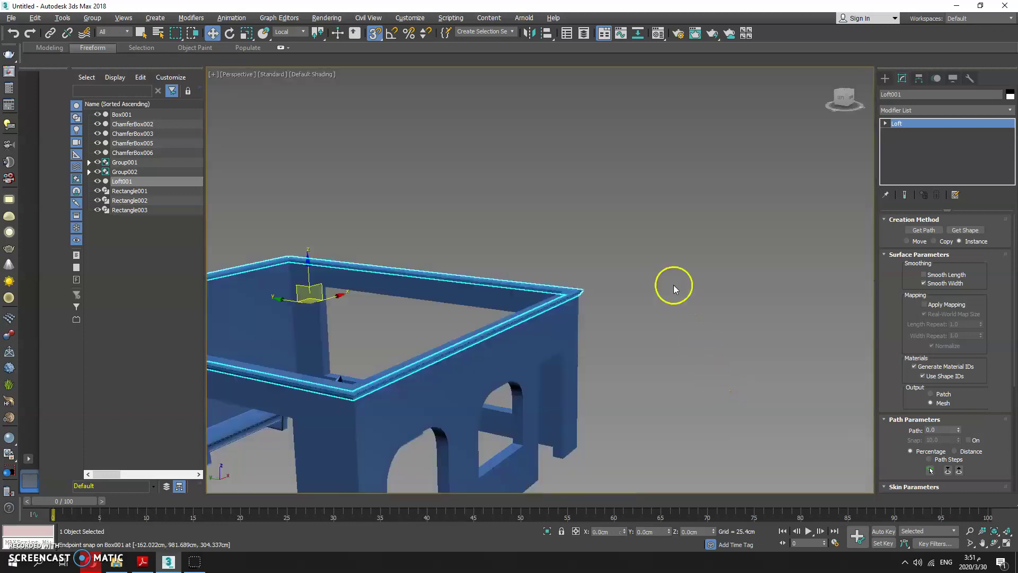
left_click(674, 286)
scroll(445, 366, "up", 6)
middle_click_drag(577, 244, 493, 241)
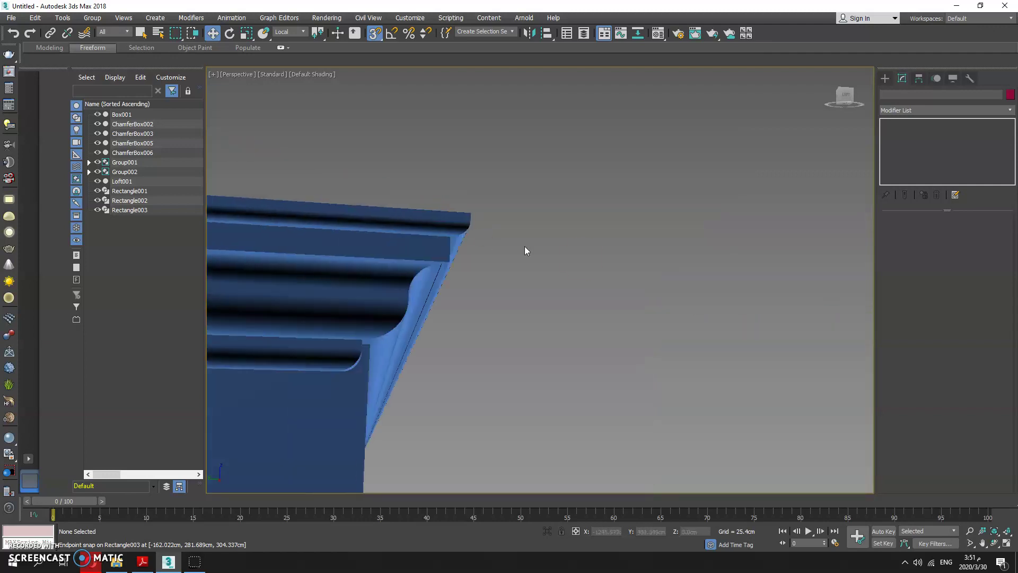
middle_click_drag(583, 258, 480, 323, "alt")
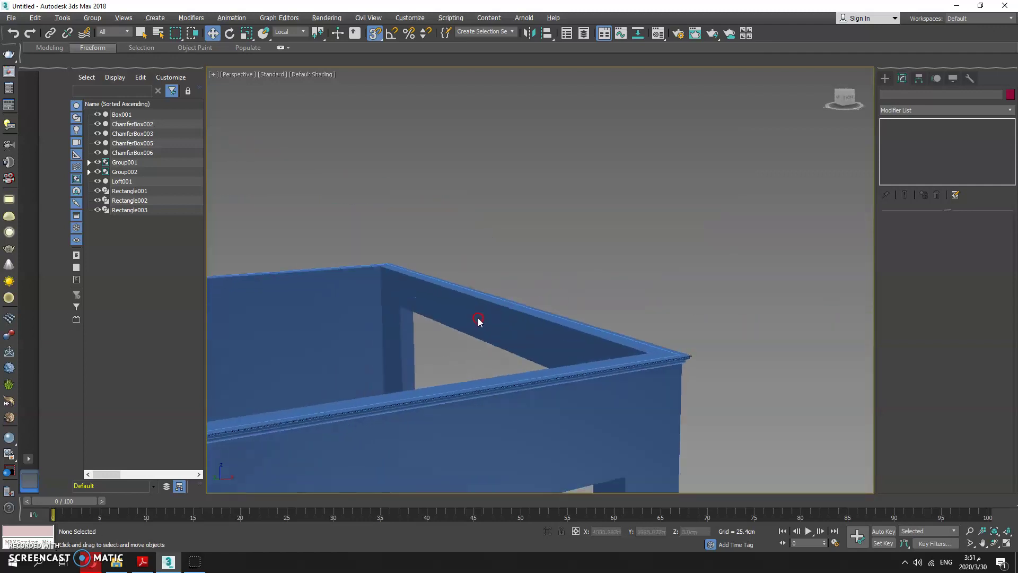
Step: Move the lofted cornice Loft001 in the top view, snapping its upper-right inner corner to a point farther right on the room's walls
left_click(579, 375)
key("alt+w")
right_click(378, 198)
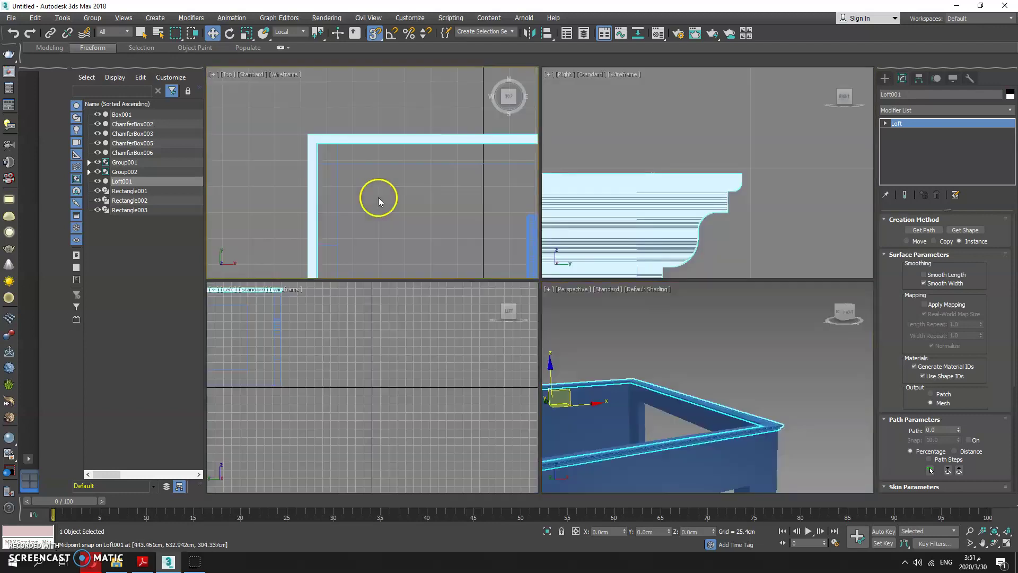
key("1")
middle_click_drag(493, 230, 412, 216)
scroll(394, 167, "down", 3)
key("alt+w")
middle_click_drag(657, 248, 407, 223)
scroll(803, 221, "up", 8)
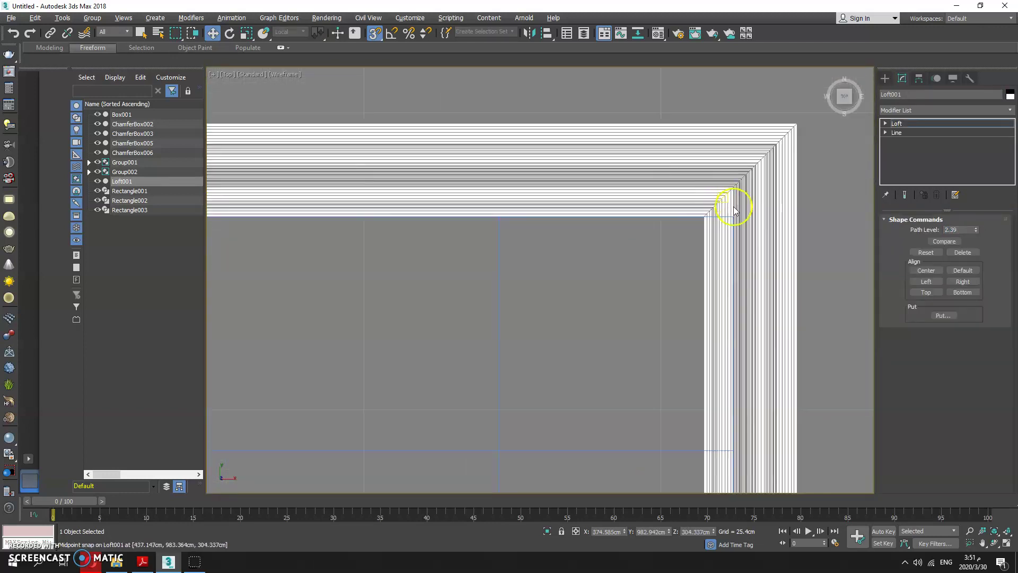
scroll(656, 238, "up", 1)
left_click(655, 239)
left_click(905, 126)
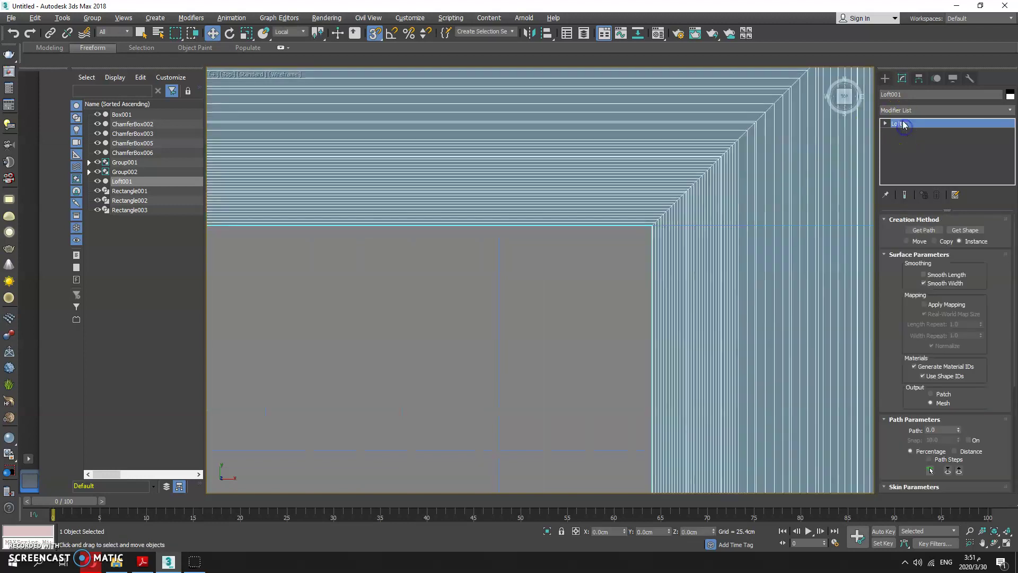
scroll(796, 170, "down", 4)
middle_click_drag(771, 266, 559, 295)
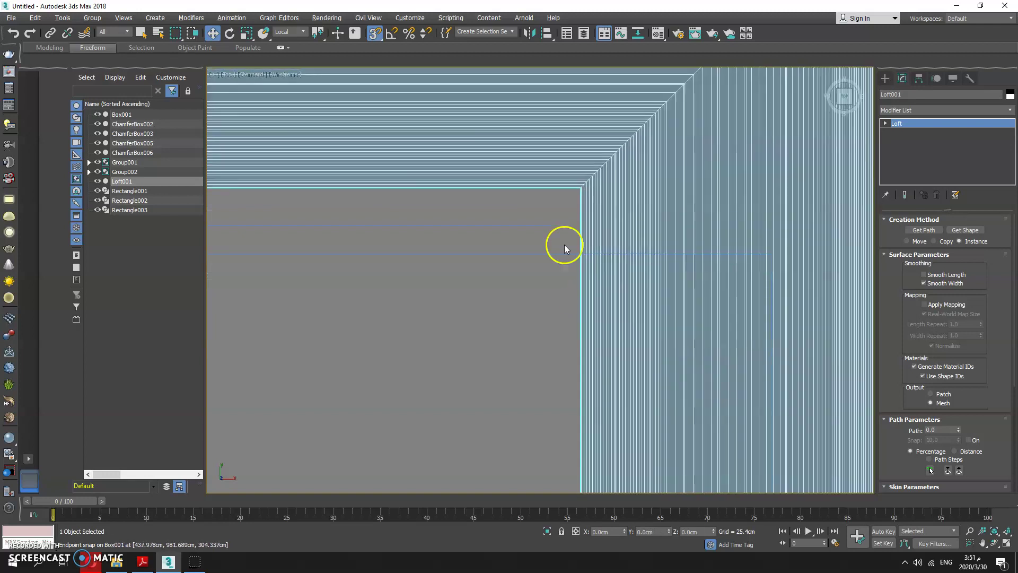
left_click_drag(578, 197, 776, 258)
Step: Examine the moved cornice's alignment with the walls at both upper corners in the top view and in perspective
scroll(635, 250, "down", 5)
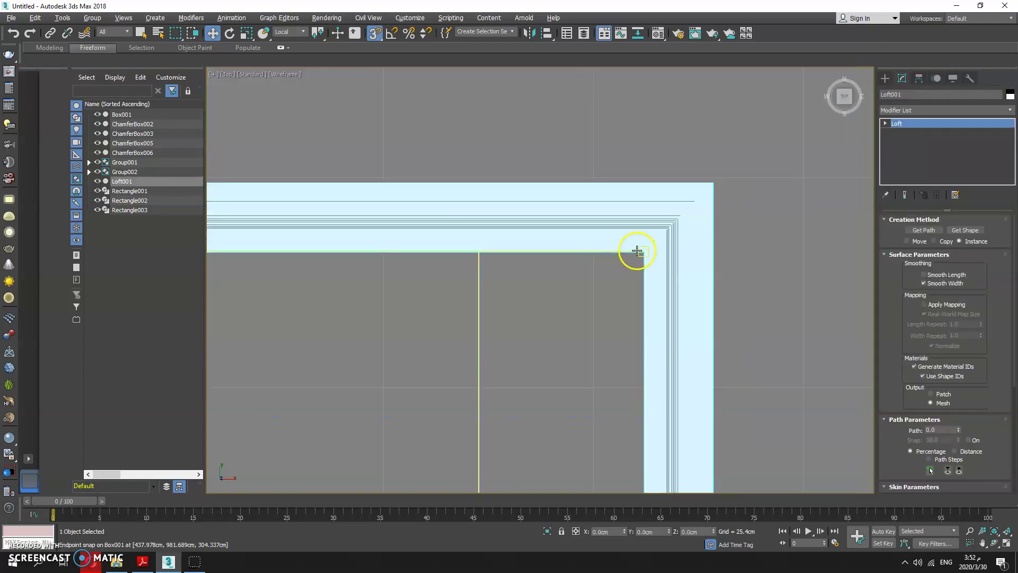
middle_click_drag(581, 272, 674, 255)
scroll(489, 237, "up", 9)
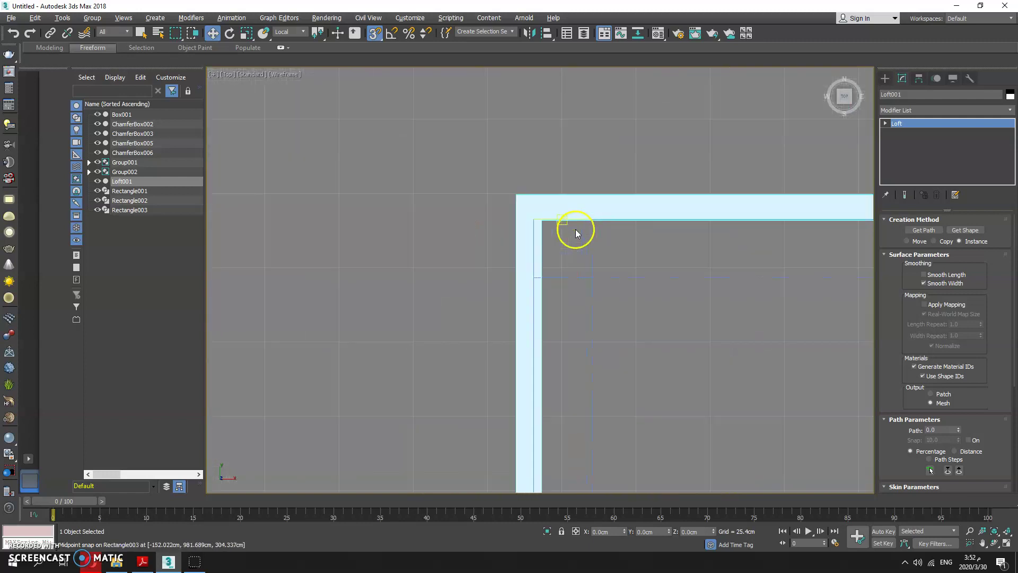
scroll(523, 182, "down", 8)
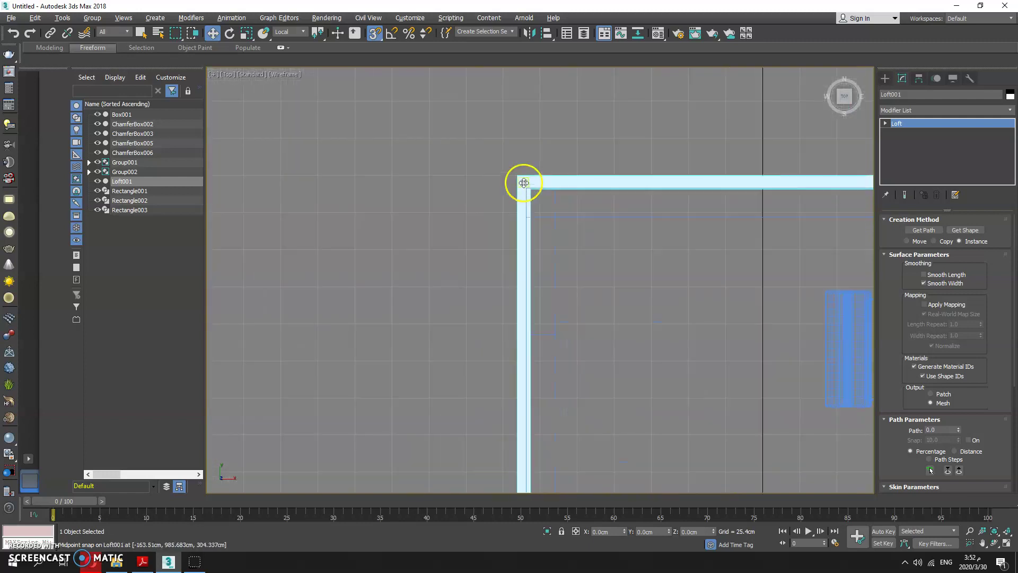
key("alt+w")
key("alt+w")
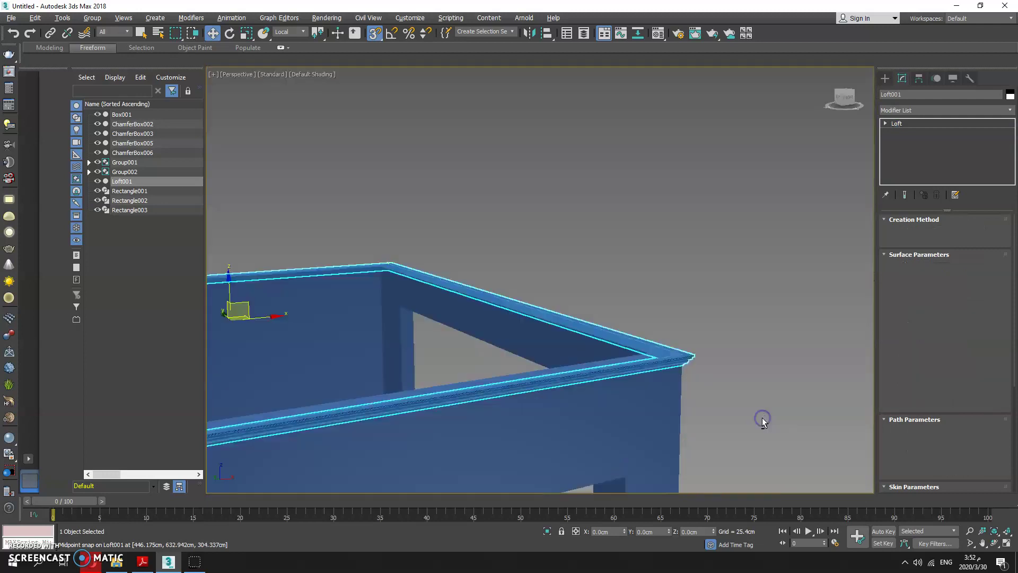
left_click(762, 418)
middle_click_drag(696, 379, 575, 264, "alt")
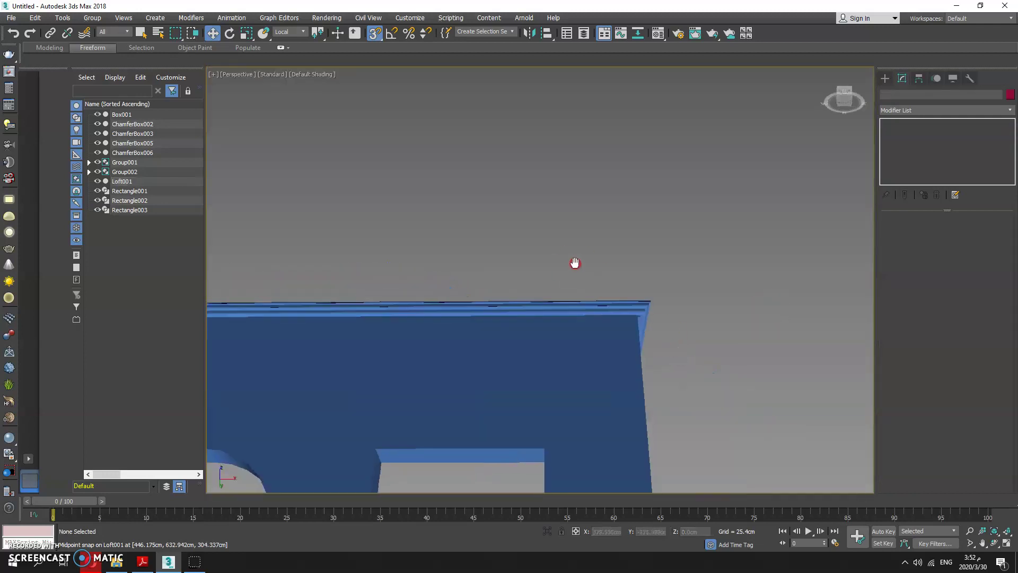
middle_click_drag(642, 303, 636, 367, "alt")
scroll(566, 351, "down", 5)
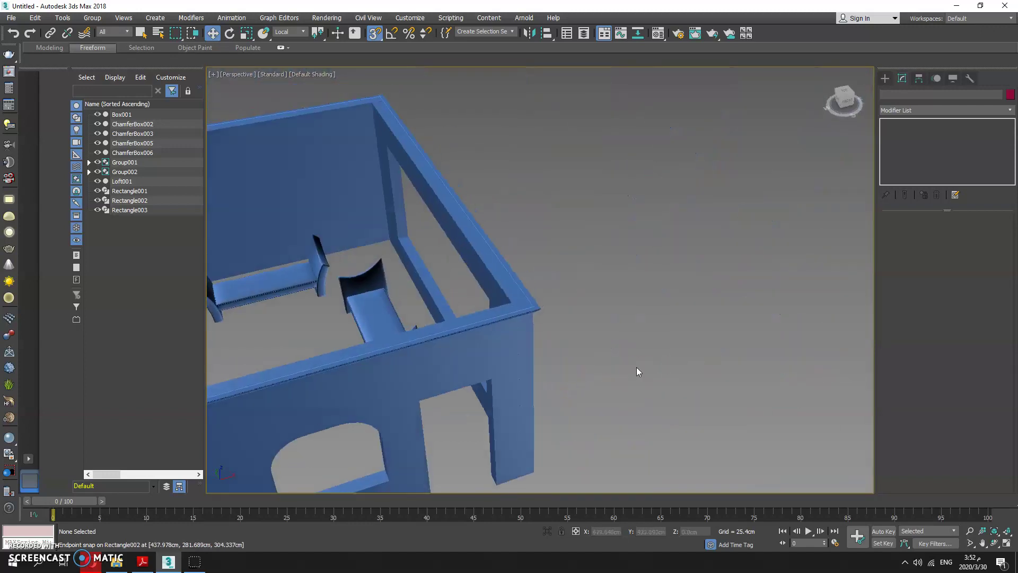
Step: Examine the lofted cornice's shape-level commands and view the room from several sides
left_click(536, 307)
scroll(720, 272, "down", 5)
left_click_drag(694, 169, 412, 350)
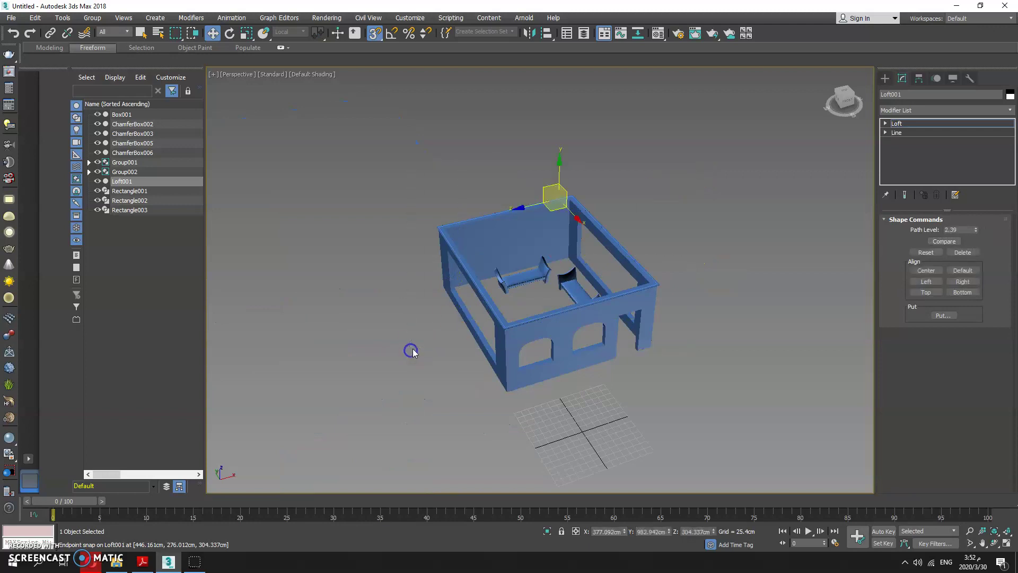
left_click(938, 293)
scroll(681, 346, "up", 5)
left_click(762, 282)
middle_click_drag(741, 279, 524, 283, "alt")
scroll(669, 284, "down", 5)
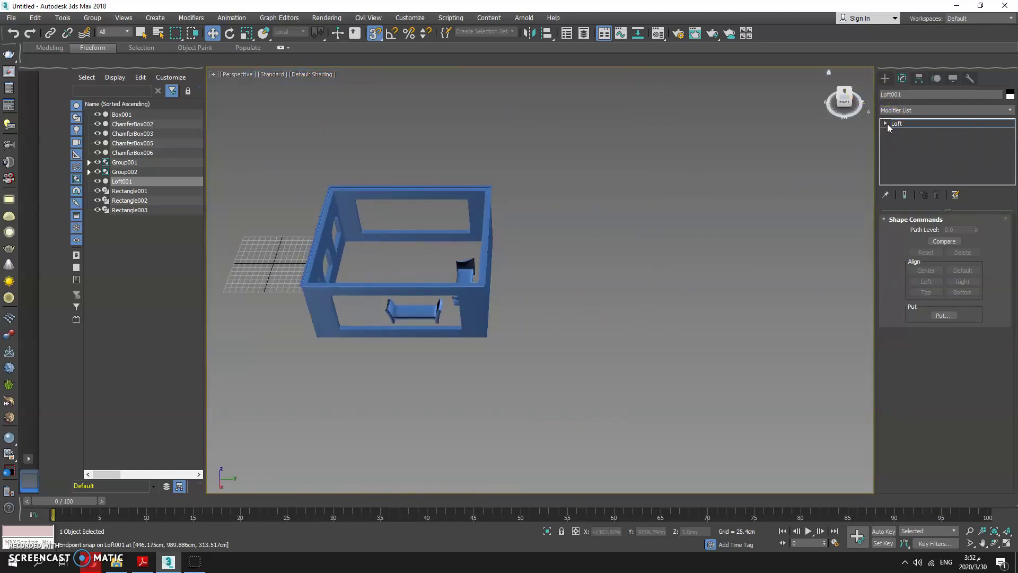
middle_click_drag(755, 193, 683, 204)
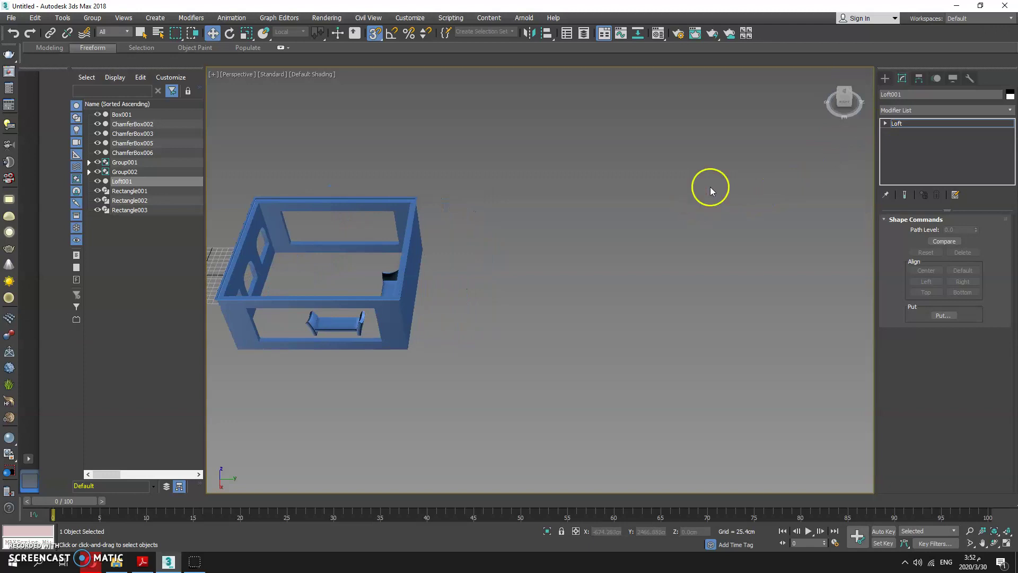
left_click(904, 123)
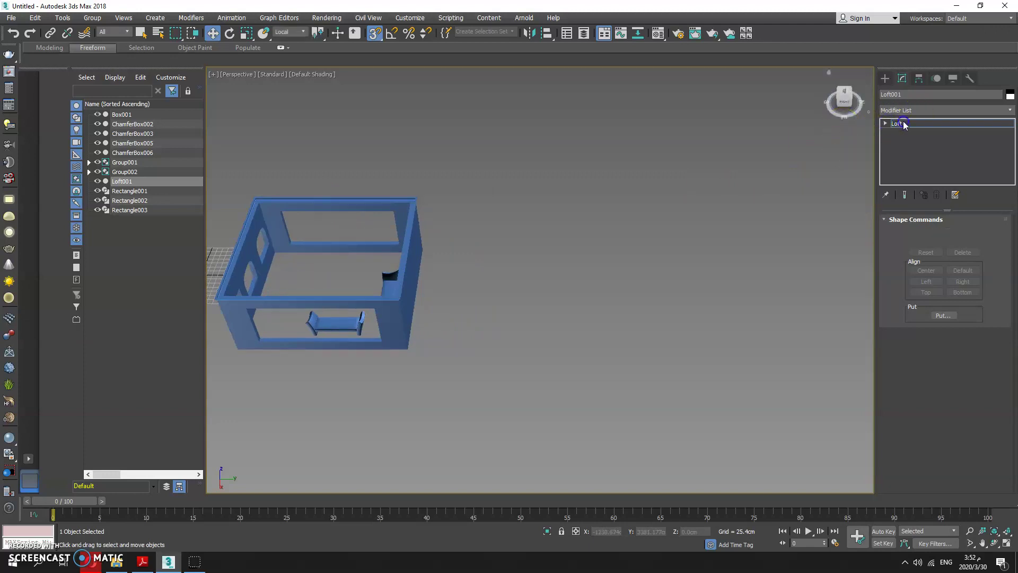
left_click(704, 211)
left_click(885, 79)
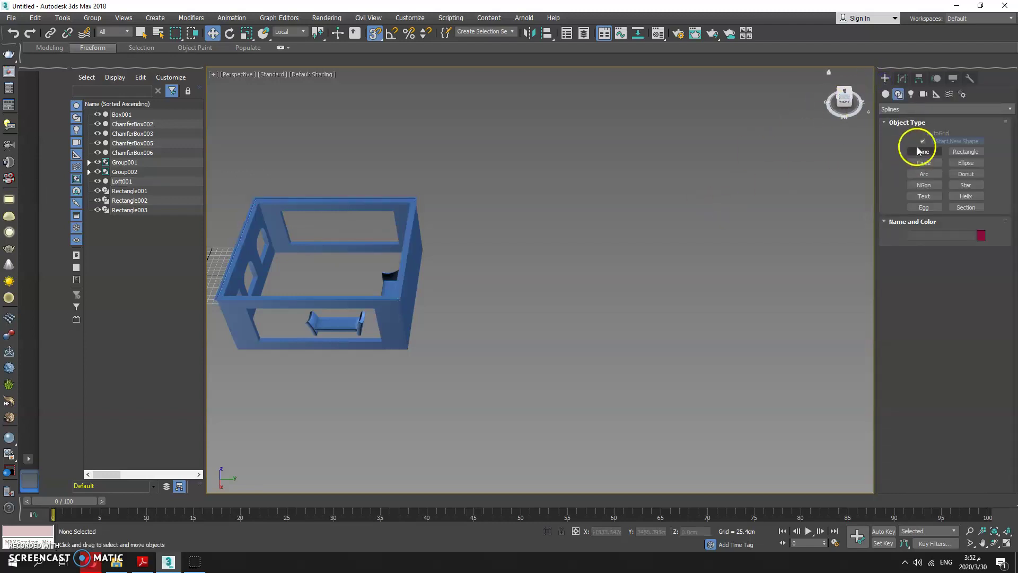
left_click(901, 79)
left_click(886, 79)
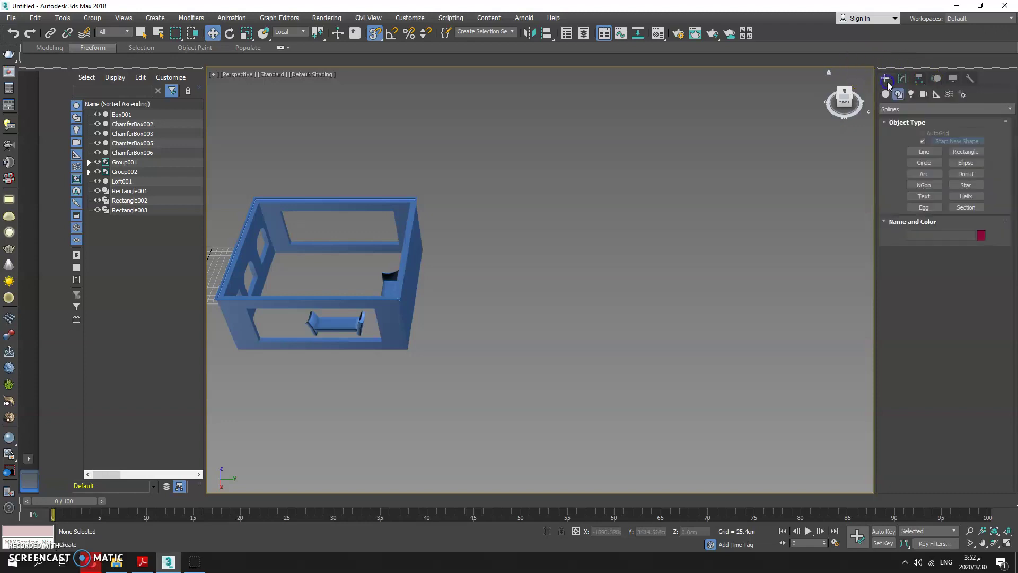
left_click(924, 174)
Step: Start a new profile line in the empty area beside the room in the top view, with a short ledge stepping down and back inward
key("alt+w")
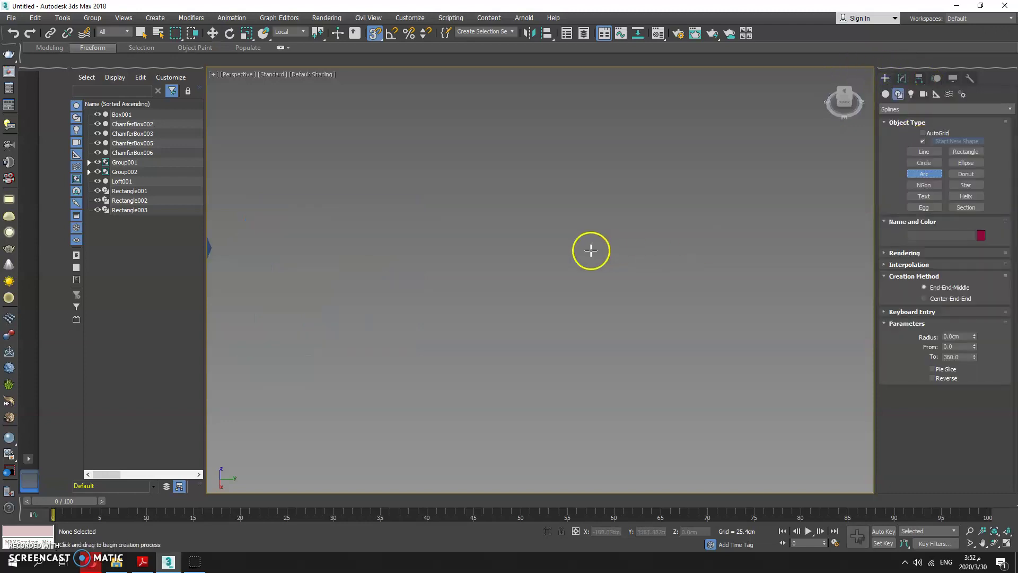
scroll(424, 191, "up", 2)
key("alt+w")
scroll(663, 260, "up", 5)
scroll(689, 176, "up", 3)
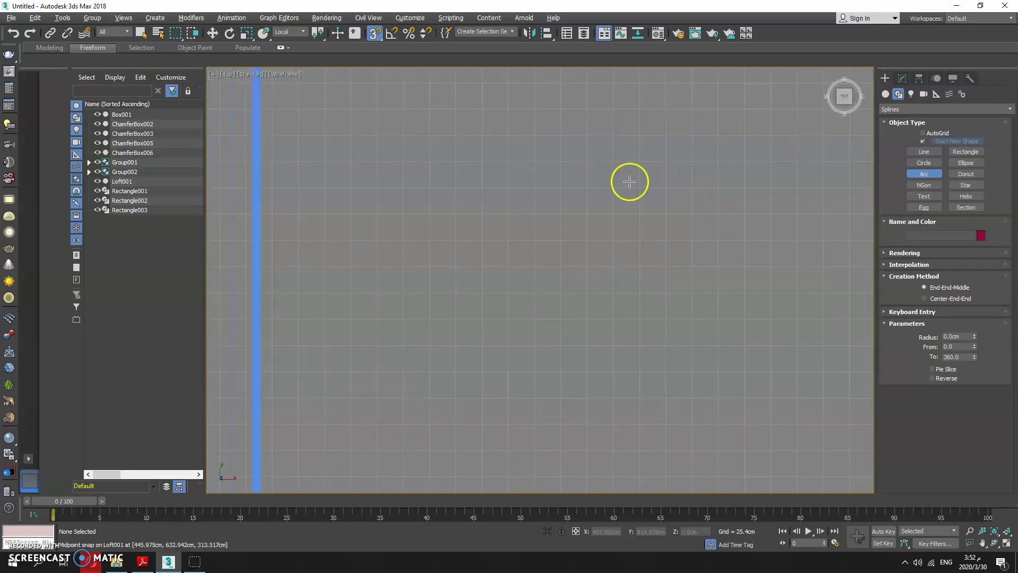
left_click(924, 151)
left_click_drag(608, 196, 643, 196)
left_click(643, 236)
left_click(624, 233)
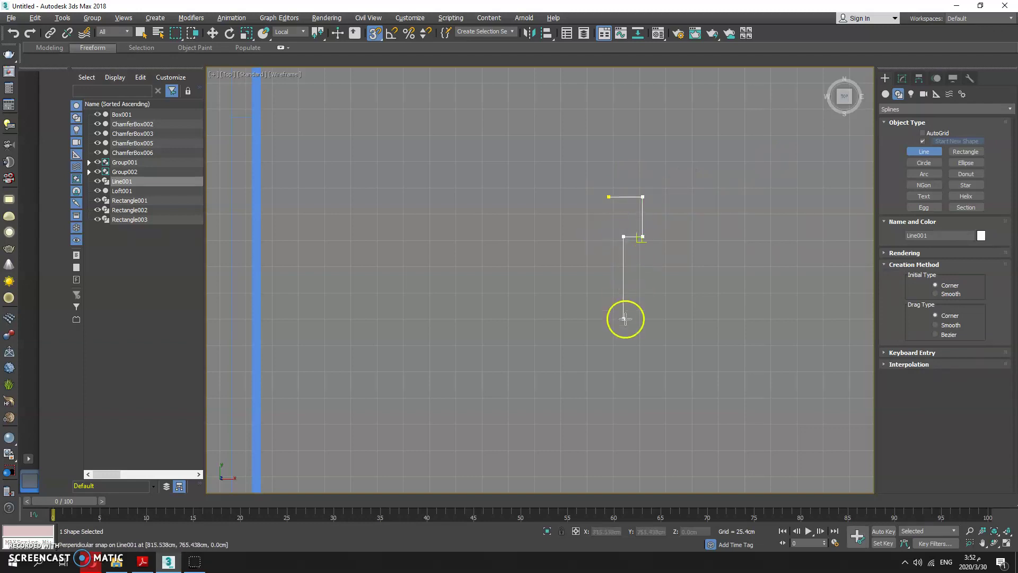
key("BackSpace")
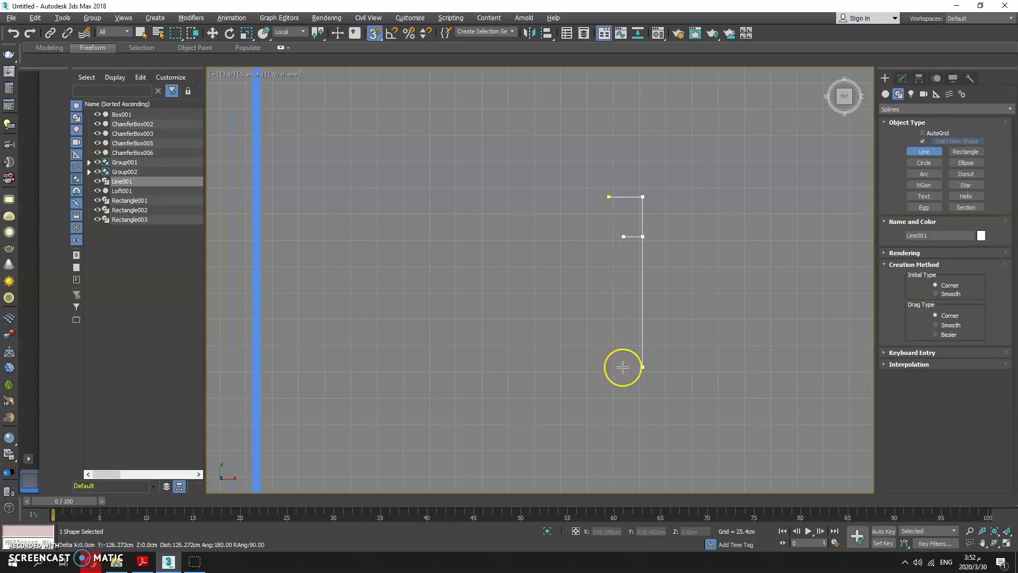
key("BackSpace")
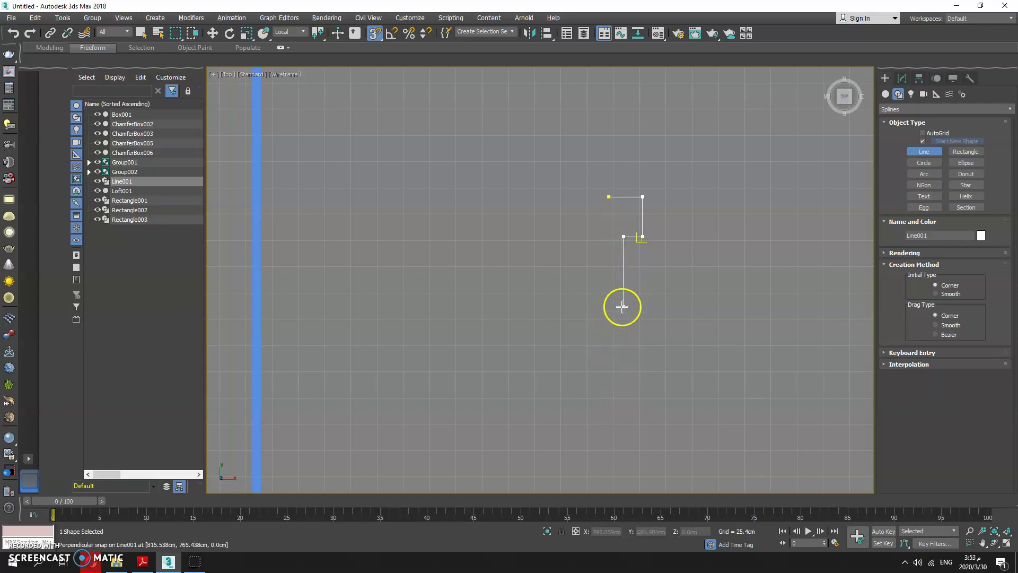
Step: Continue the profile line down to a protruding foot, add a straight back side about 240 cm long, and close the spline
mouse_move(618, 325)
left_mouse_down()
mouse_move(634, 432)
mouse_move(639, 421)
left_mouse_up()
left_click(653, 444)
left_click(654, 446)
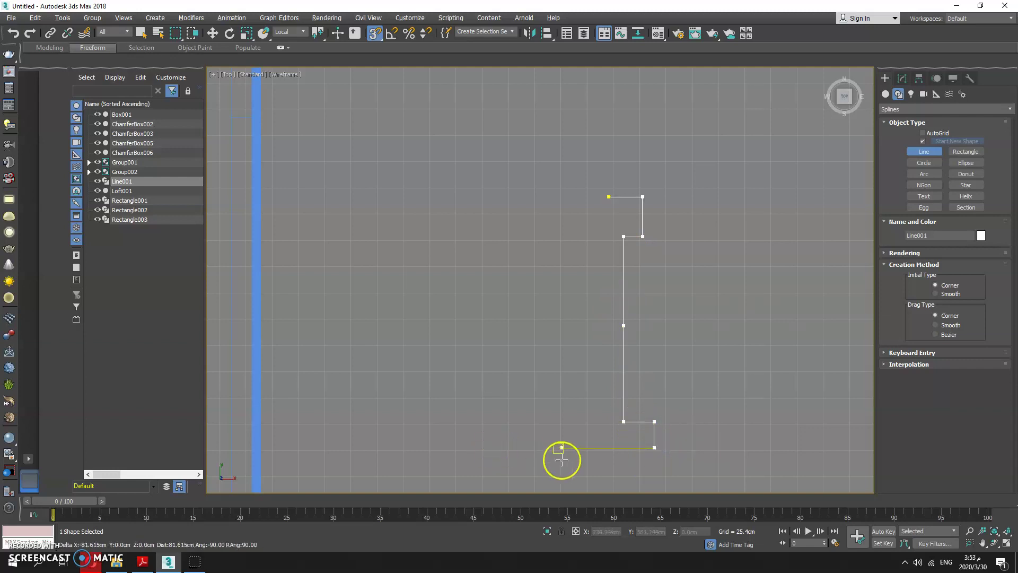
left_click(585, 460)
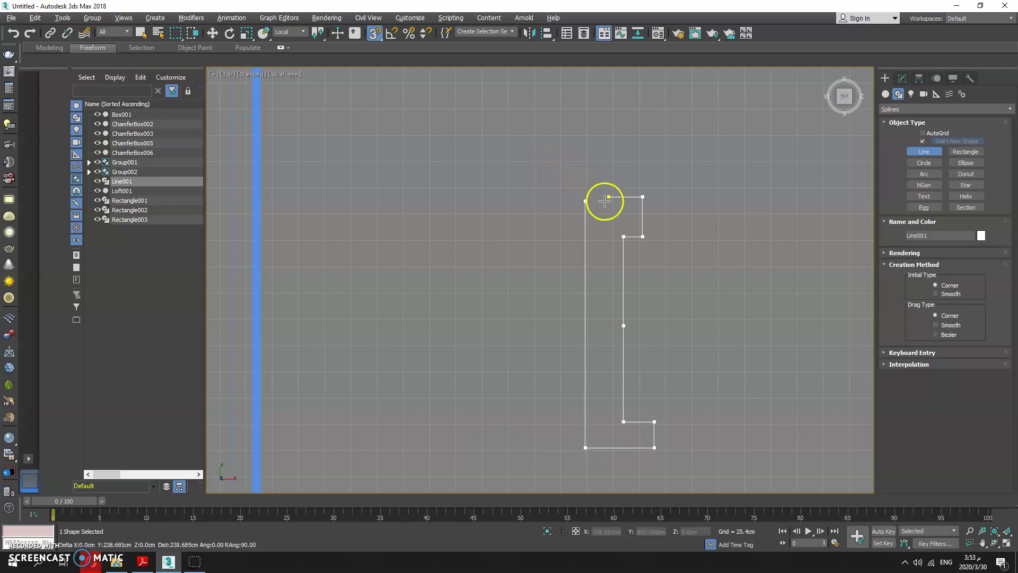
left_click(586, 199)
left_click(611, 199)
left_click(495, 311)
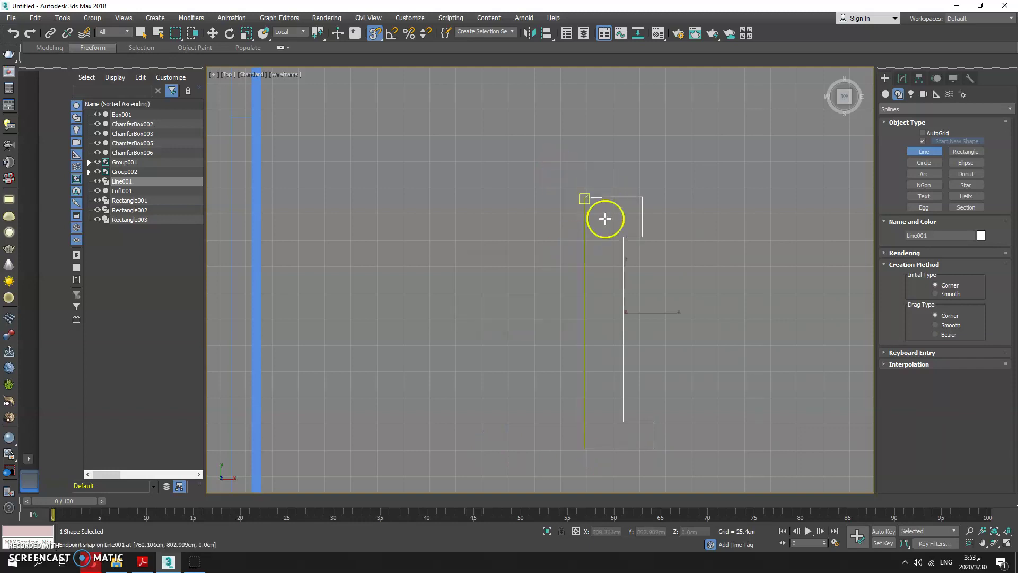
Step: Move the closing vertex at the top of the profile's back side down along that side to near its base
key("w")
key("1")
left_click(586, 198)
left_click(374, 34)
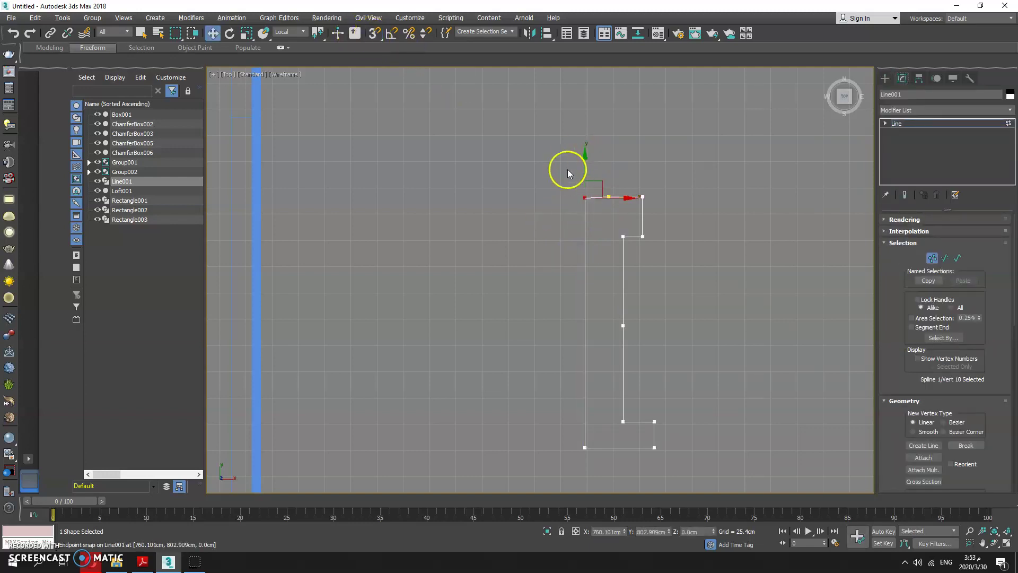
left_click_drag(582, 159, 583, 158)
left_click_drag(583, 208, 587, 375)
left_click(695, 302)
middle_click_drag(645, 359, 597, 343)
Step: Try to fillet the vertex midway along the profile's straight inner side
key("1")
key("1")
key("1")
key("1")
scroll(600, 341, "up", 4)
scroll(972, 404, "down", 5)
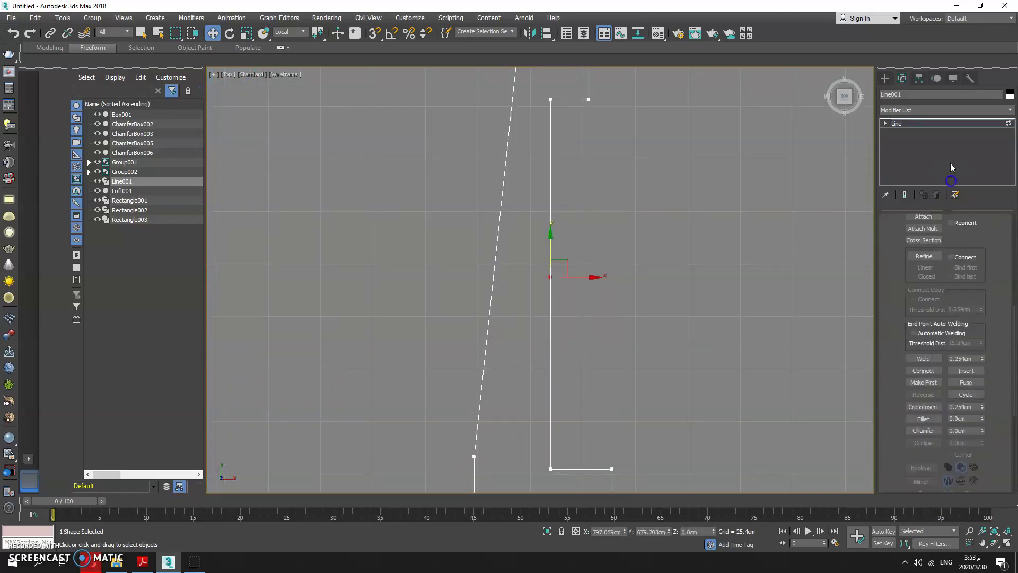
left_click(925, 419)
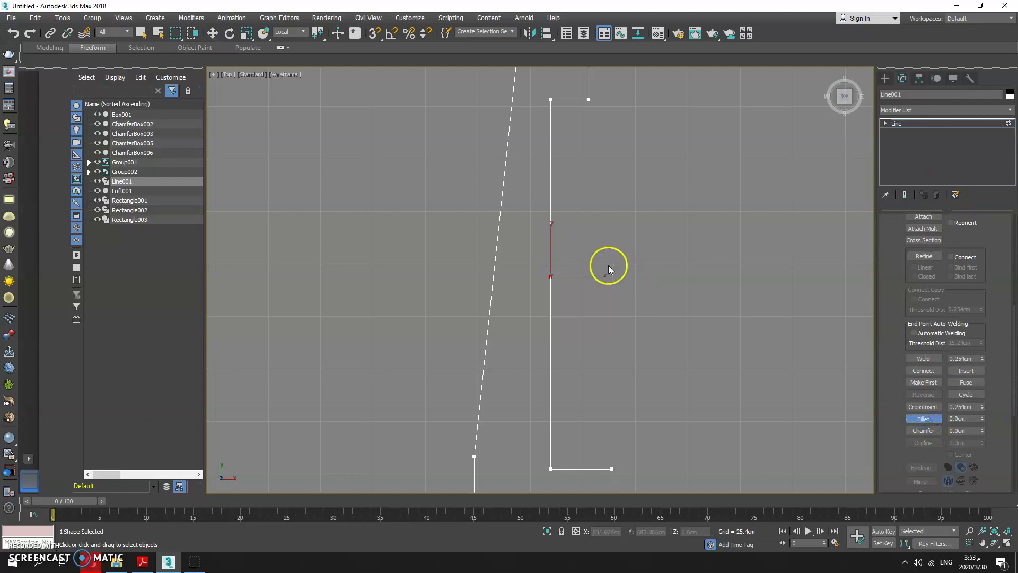
left_click_drag(530, 273, 547, 210)
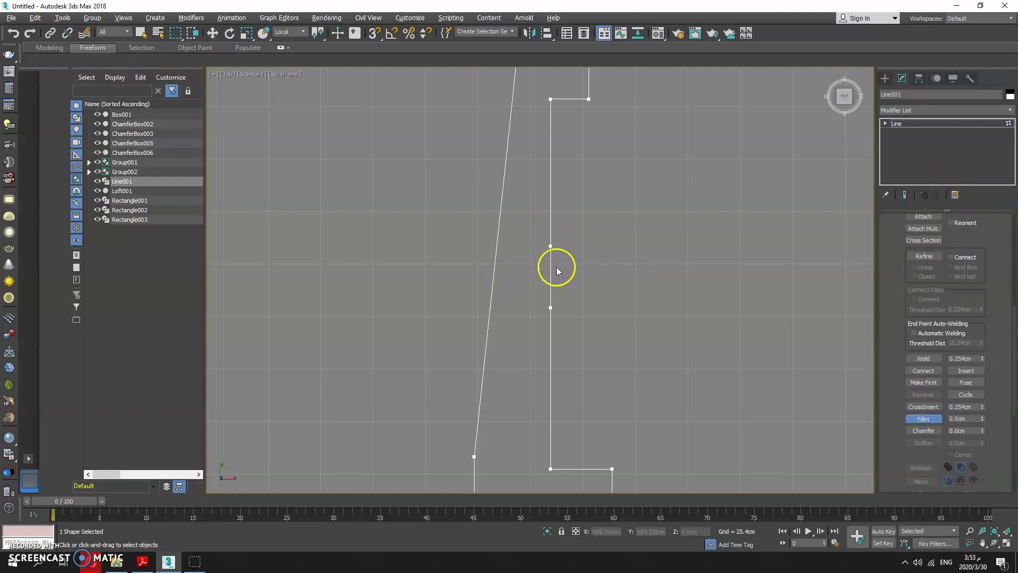
Step: Shift the inner side's middle vertex about 14 cm toward the back side and fillet it about 49 cm into a shallow curve
left_click(212, 33)
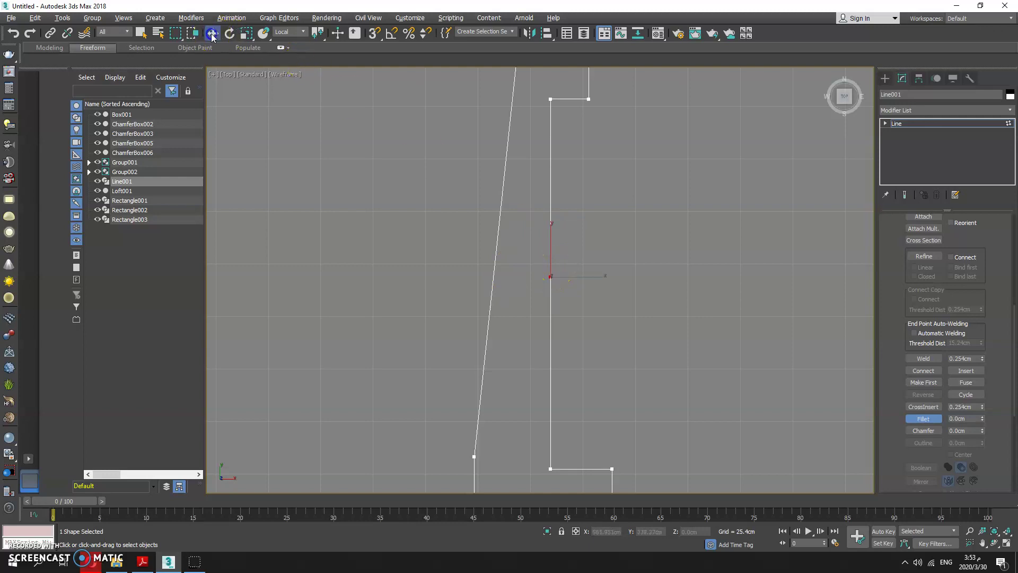
left_click_drag(592, 278, 563, 278)
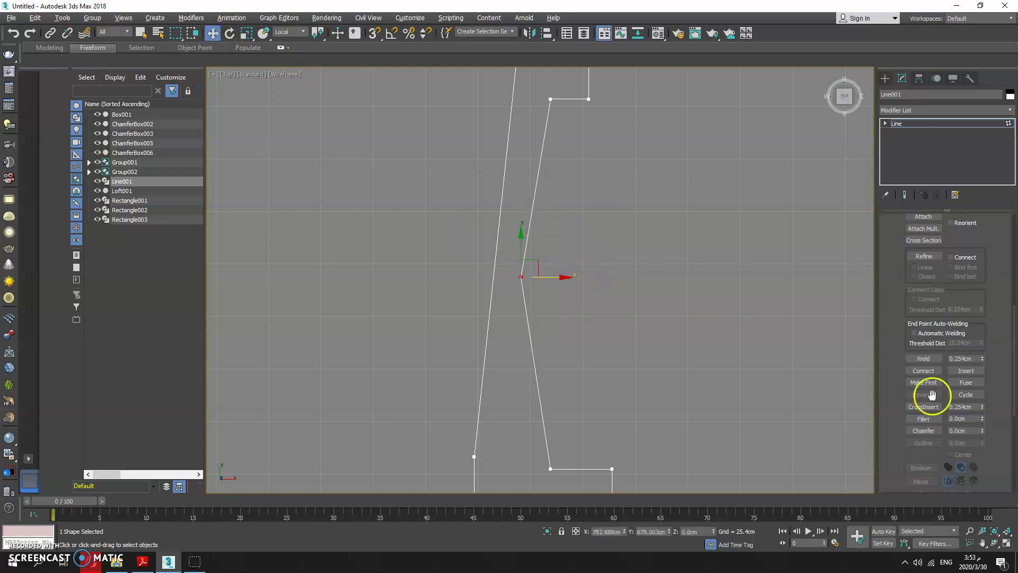
left_click(923, 419)
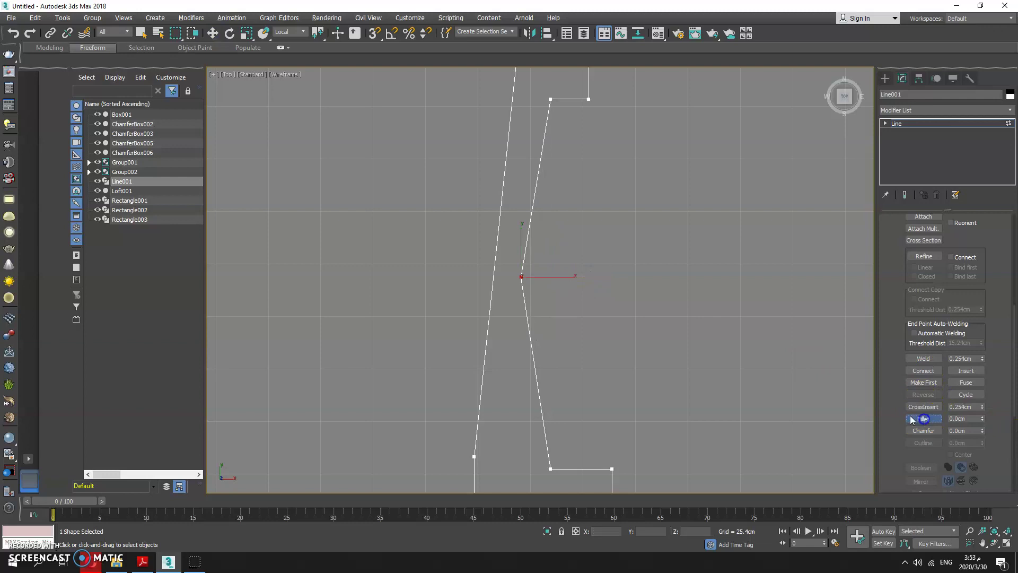
left_click_drag(519, 278, 546, 179)
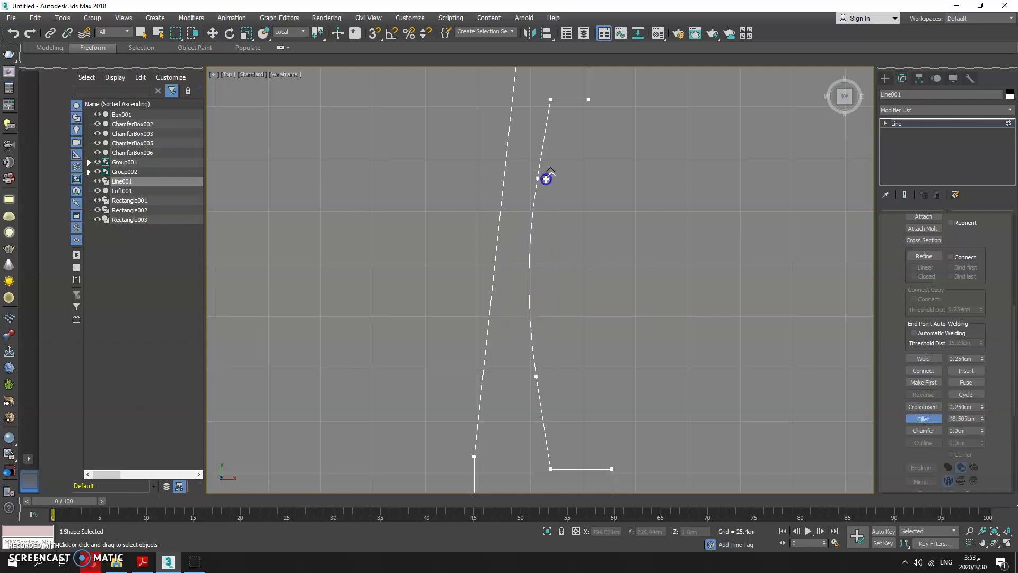
Step: Fillet the lower outer corner of the profile's head and the inner and outer corners on top of its foot
left_click_drag(589, 99, 599, 78)
scroll(600, 346, "down", 2)
left_click_drag(566, 433, 622, 426)
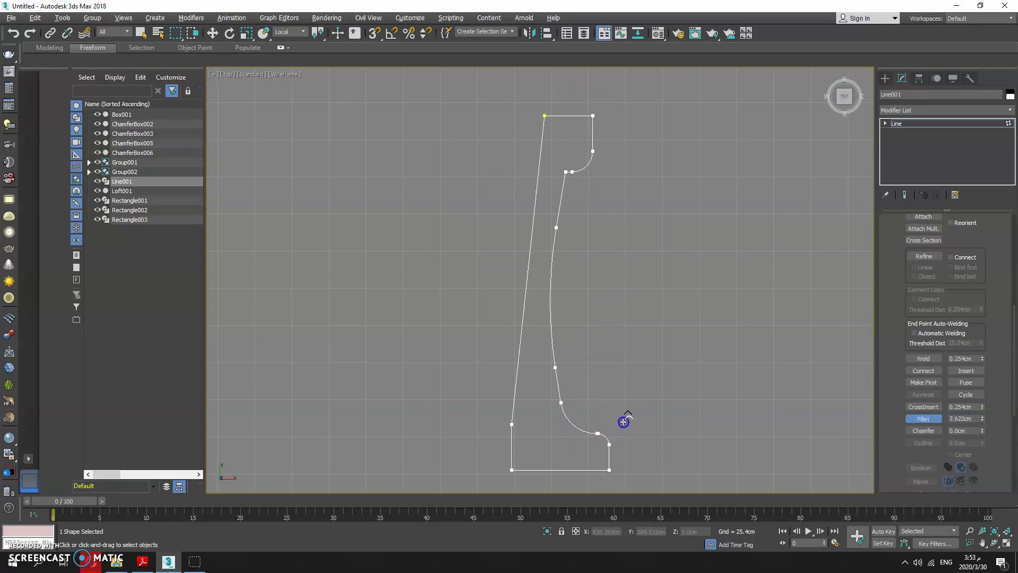
Step: Fillet both upper corners of the profile's head, about 14 cm at the back one, and finish vertex editing
left_click(594, 116)
left_click_drag(601, 99, 604, 97)
scroll(546, 138, "up", 2)
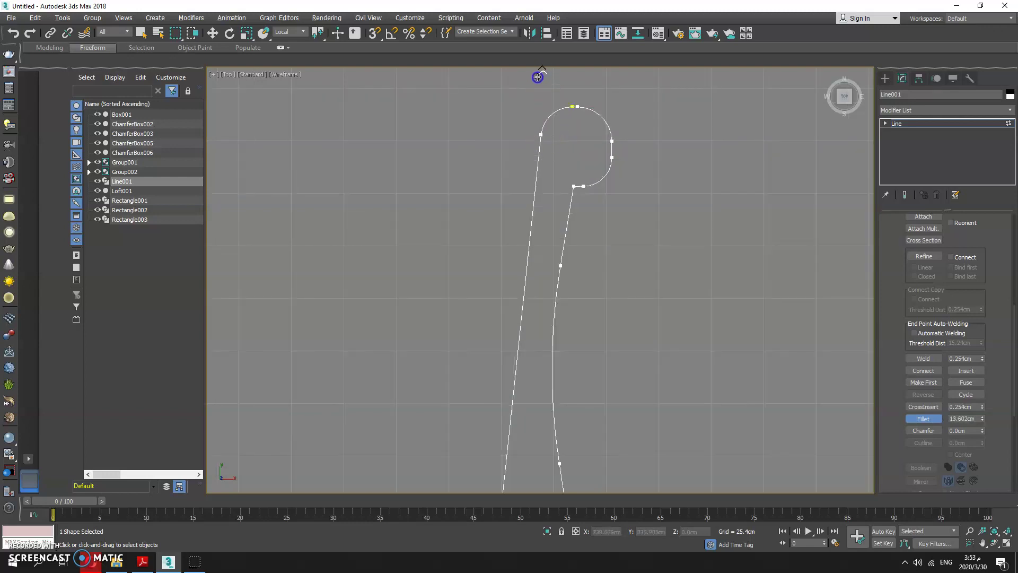
scroll(673, 223, "down", 2)
key("1")
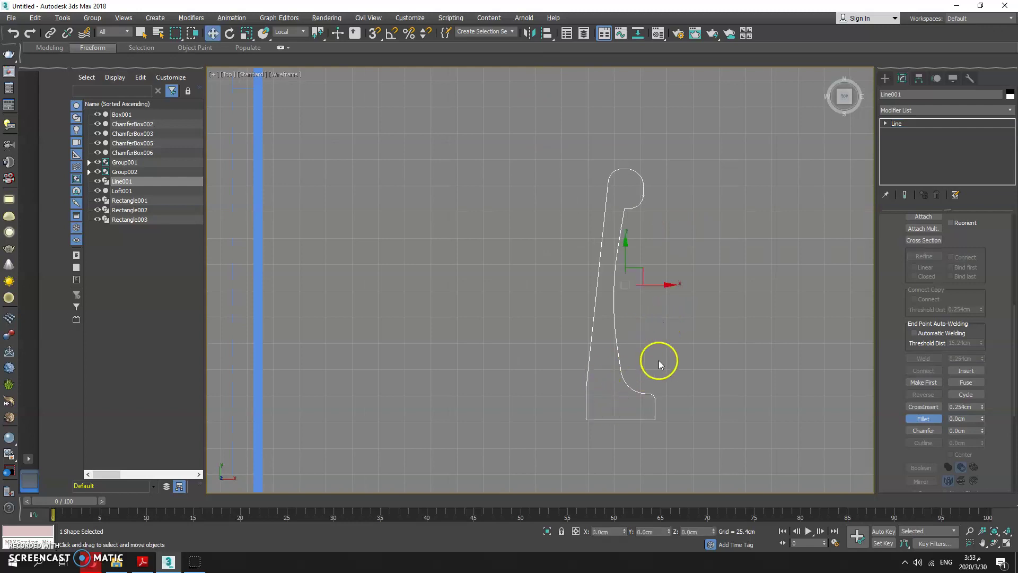
Step: Apply a Lathe modifier to the closed profile line and bring the revolved object into the perspective view
middle_click_drag(689, 324, 654, 318)
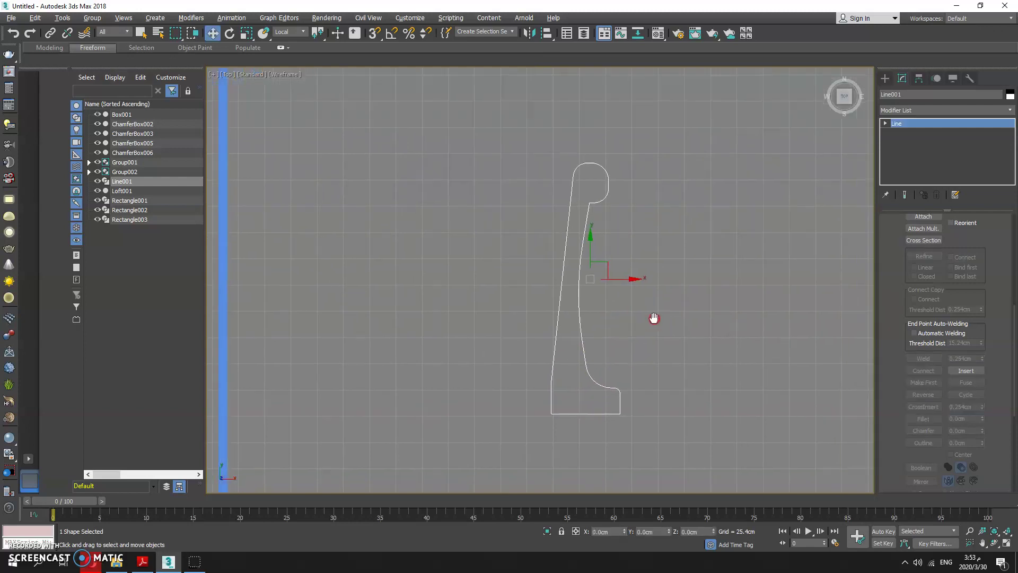
left_click(885, 78)
left_click(902, 78)
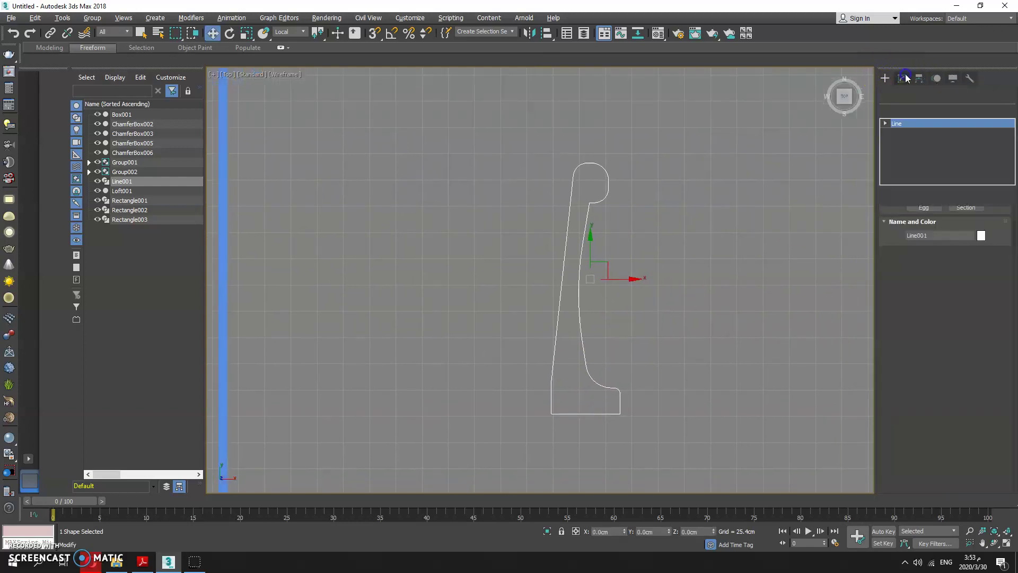
left_click(919, 110)
key("l")
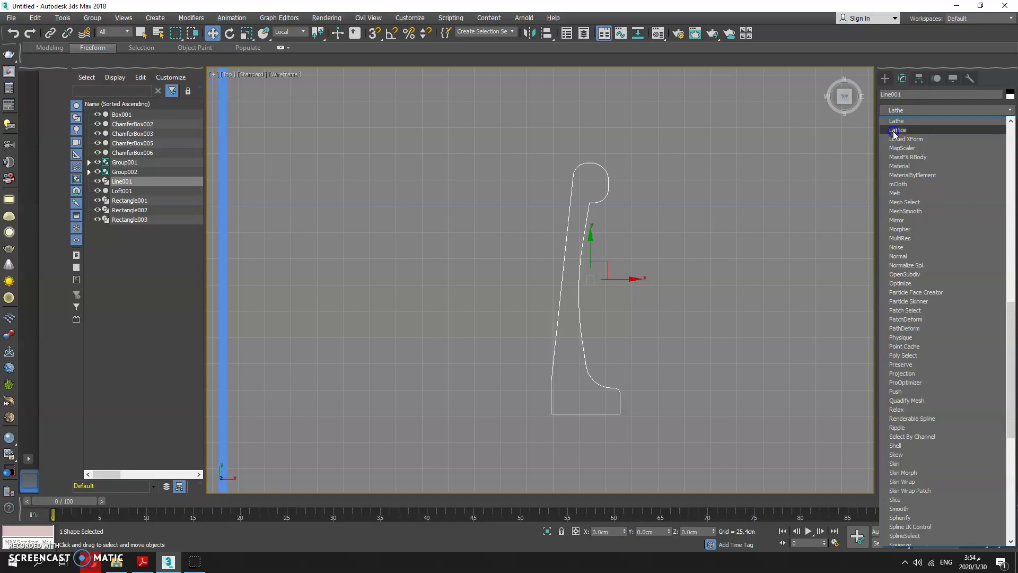
left_click(897, 121)
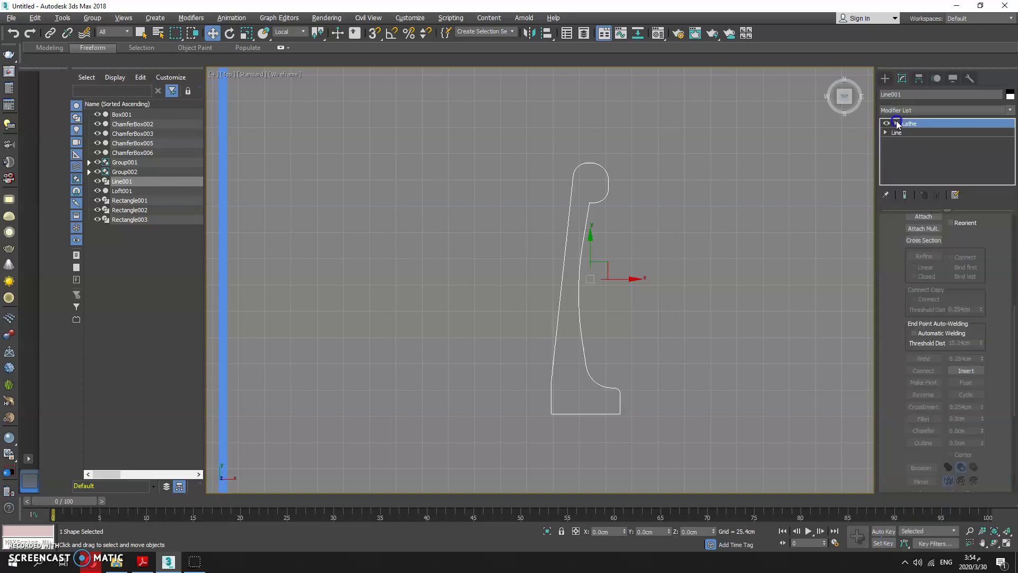
key("alt+w")
right_click(645, 376)
key("z")
key("alt+w")
middle_click_drag(644, 376, 700, 438, "alt")
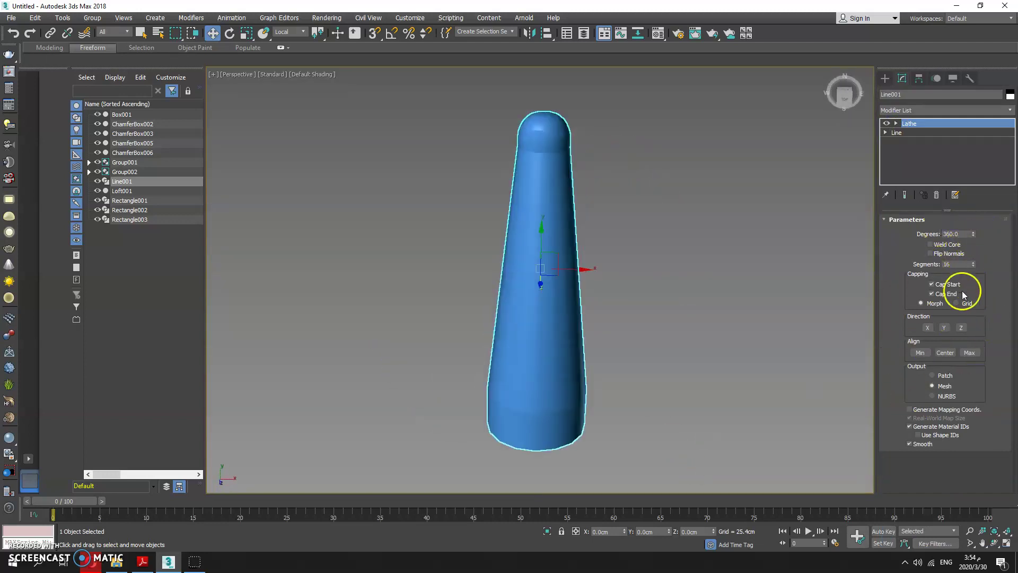
Step: Try the lathe's X, Y and Z directions, with Min and Center alignment about Z
left_click(929, 328)
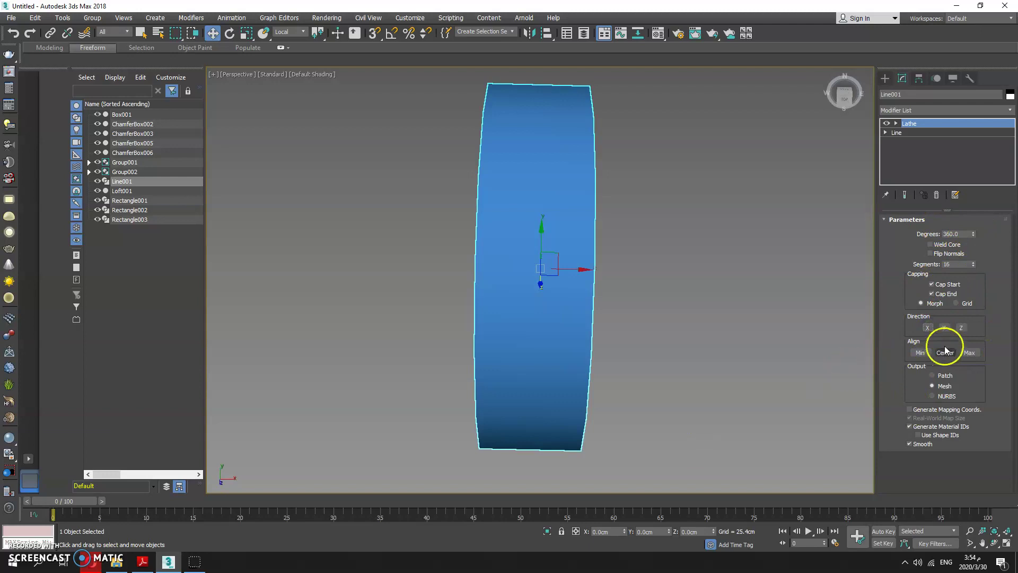
left_click(942, 329)
left_click(963, 329)
middle_click_drag(637, 340, 639, 279, "alt")
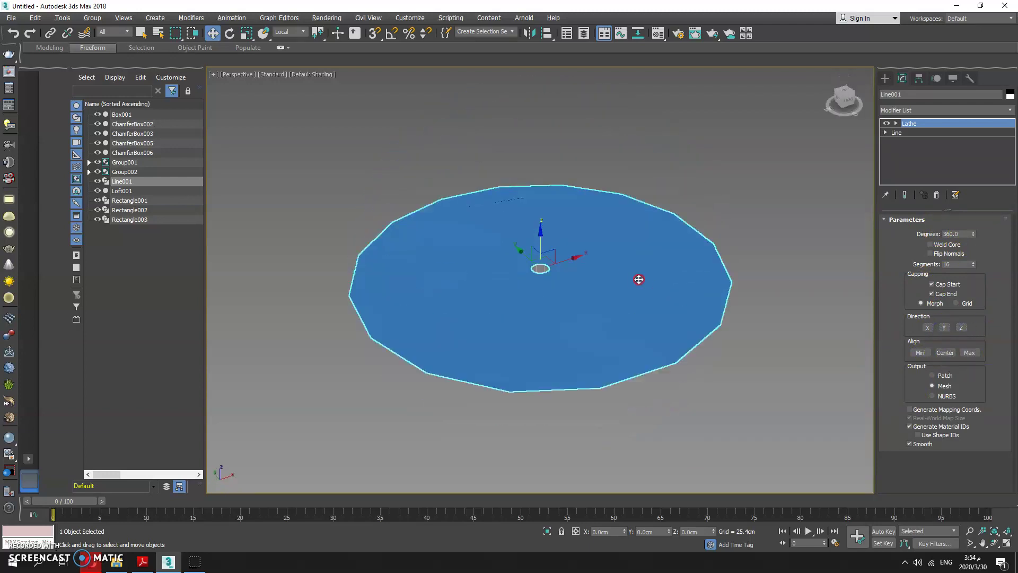
left_click(921, 353)
left_click(949, 352)
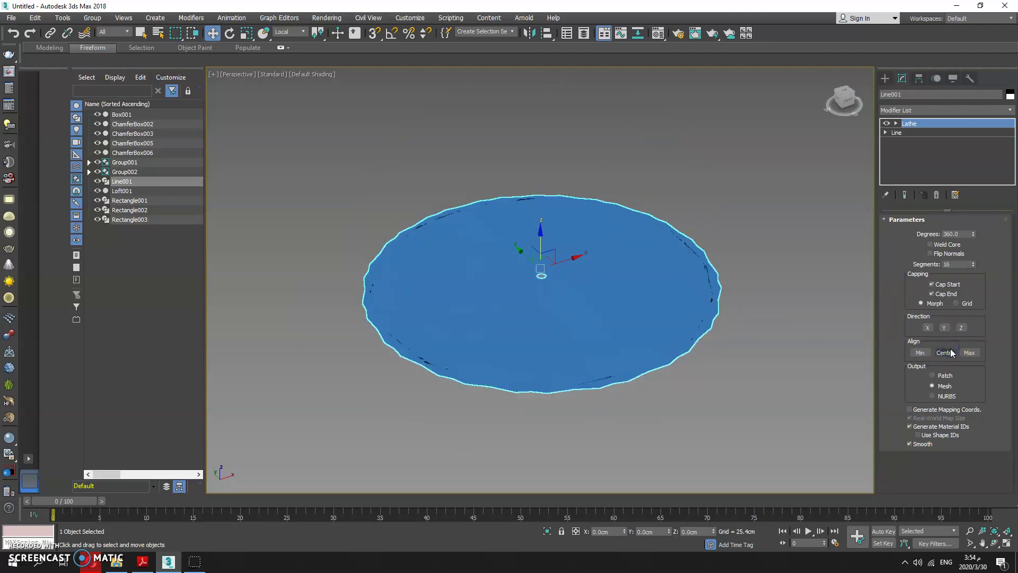
Step: Try the lathe about Y, about X with Min alignment, and about Z with Max, Center and Min alignment
left_click(945, 326)
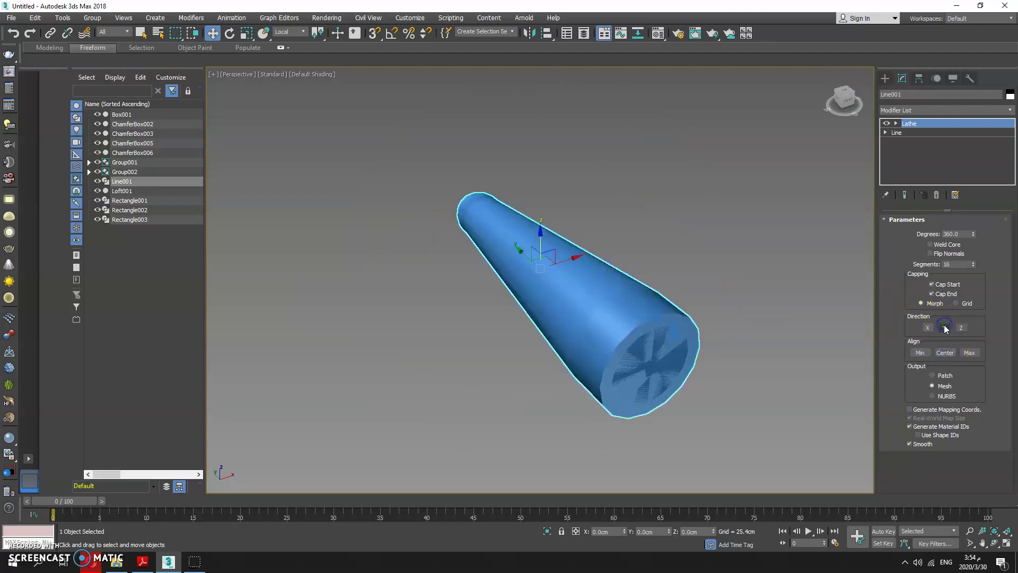
left_click(918, 328)
left_click(920, 352)
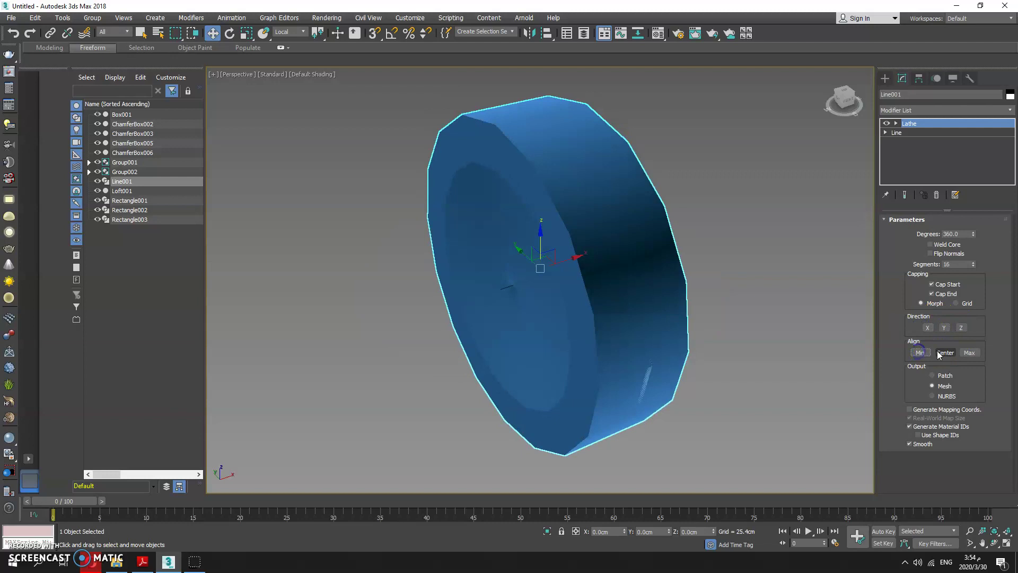
left_click(961, 328)
left_click(969, 353)
left_click(939, 353)
left_click(920, 353)
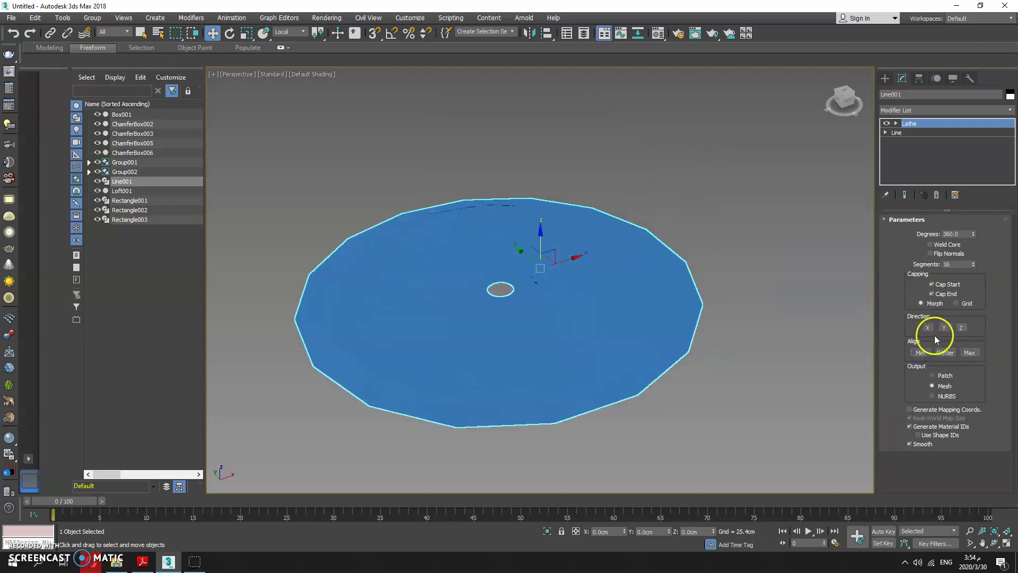
Step: Set the lathe direction to Y, compare the three alignments and settle on Min for a turned pillar shape
left_click(944, 327)
left_click(920, 353)
left_click(940, 353)
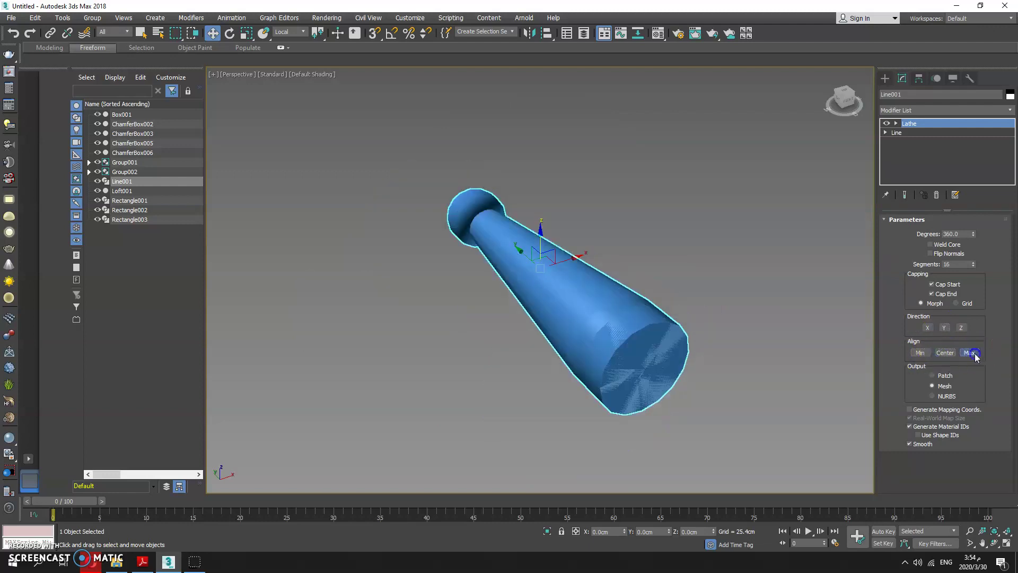
left_click(969, 352)
middle_click_drag(613, 282, 588, 350, "alt")
left_click(955, 354)
left_click(918, 354)
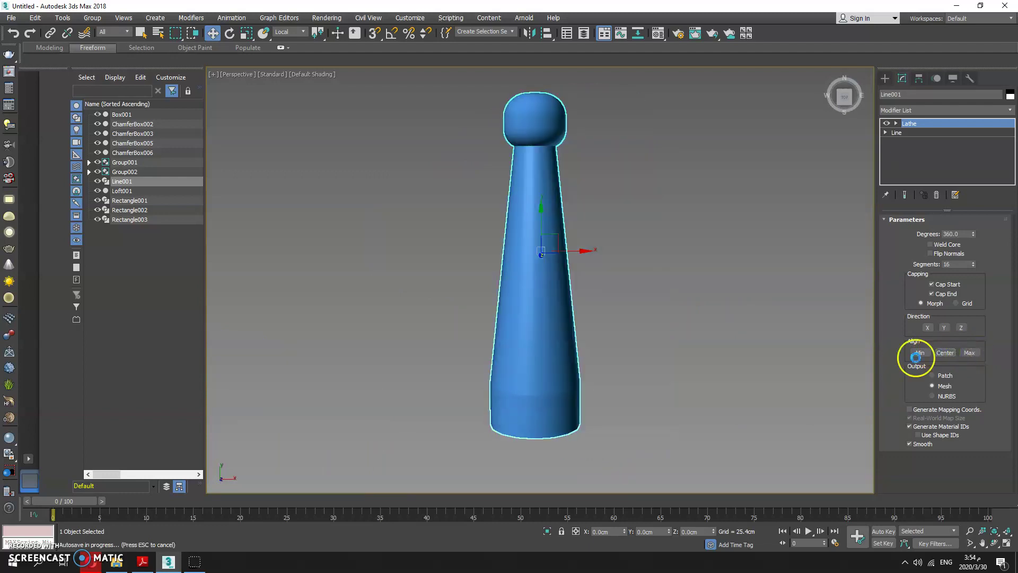
middle_click_drag(556, 325, 591, 292, "alt")
left_click(660, 308)
middle_click_drag(661, 311, 654, 341, "alt")
left_click(591, 350)
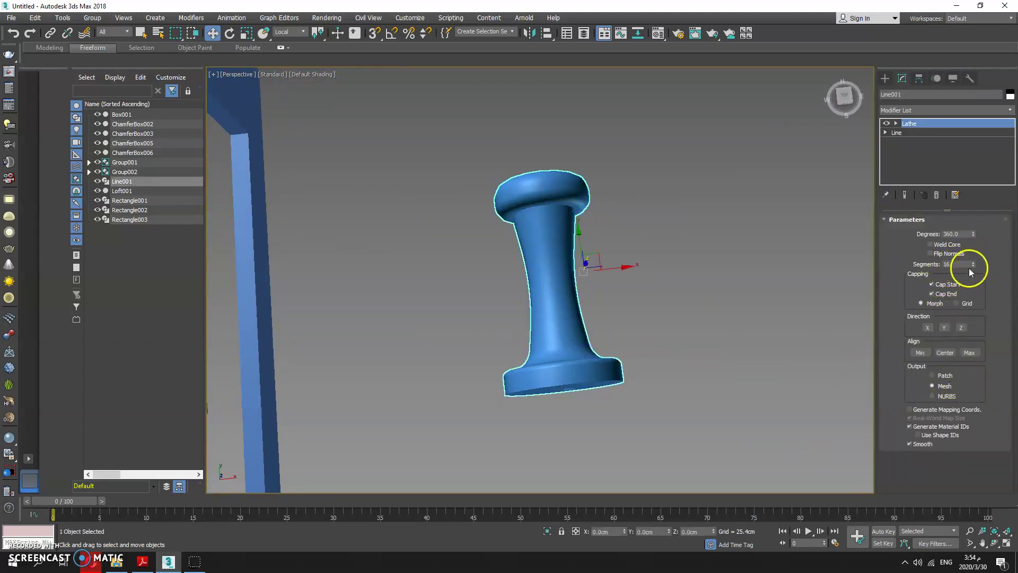
Step: Test the lathe with 3 segments, then raise the segments to 83 and reduce the sweep to 261 degrees
left_click_drag(975, 251, 973, 304)
middle_click_drag(554, 317, 636, 297, "alt")
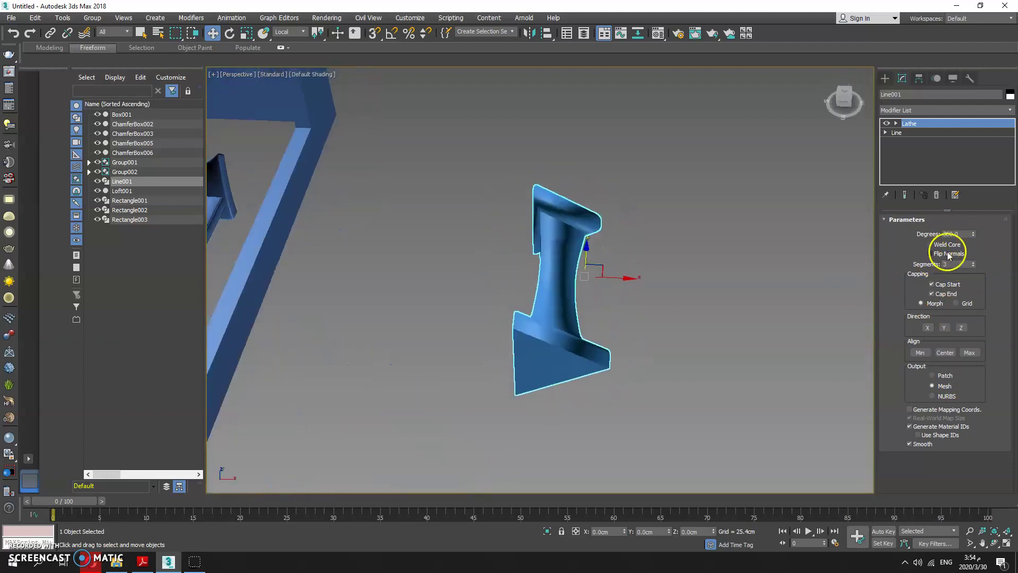
left_click_drag(973, 265, 972, 334)
middle_click_drag(450, 321, 562, 421, "alt")
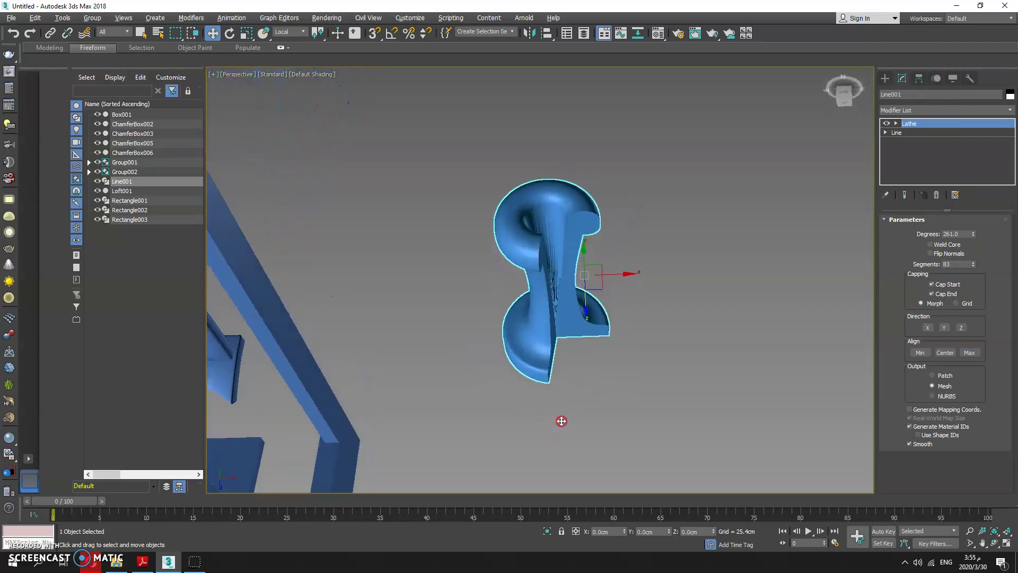
left_click(624, 396)
middle_click_drag(622, 393, 552, 318, "alt")
Step: Delete the lathed pillar object from the scene
left_click(552, 318)
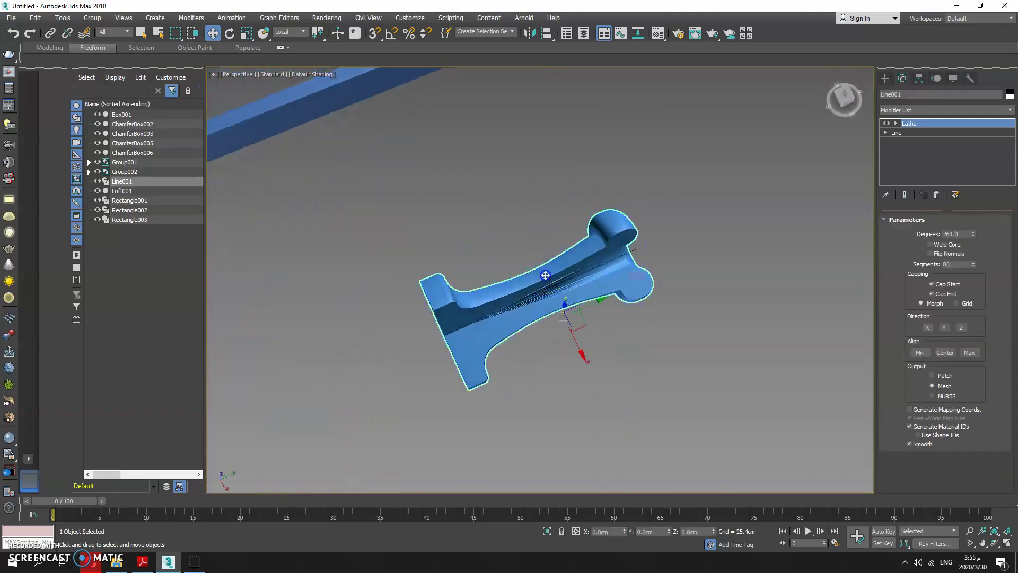
key("Delete")
scroll(548, 281, "down", 6)
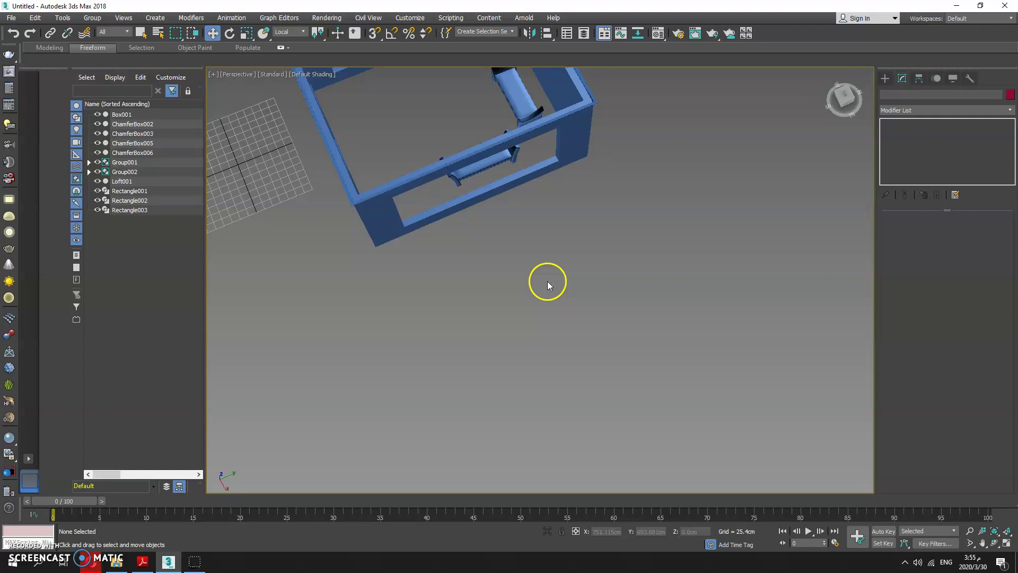
Step: Create a rectangular plane from the Standard Primitives in the empty area beside the room, with 4 length and 4 width segments
middle_click_drag(543, 283, 650, 242, "alt")
scroll(466, 311, "up", 5)
middle_click_drag(467, 311, 425, 345, "alt")
middle_click_drag(750, 317, 607, 339)
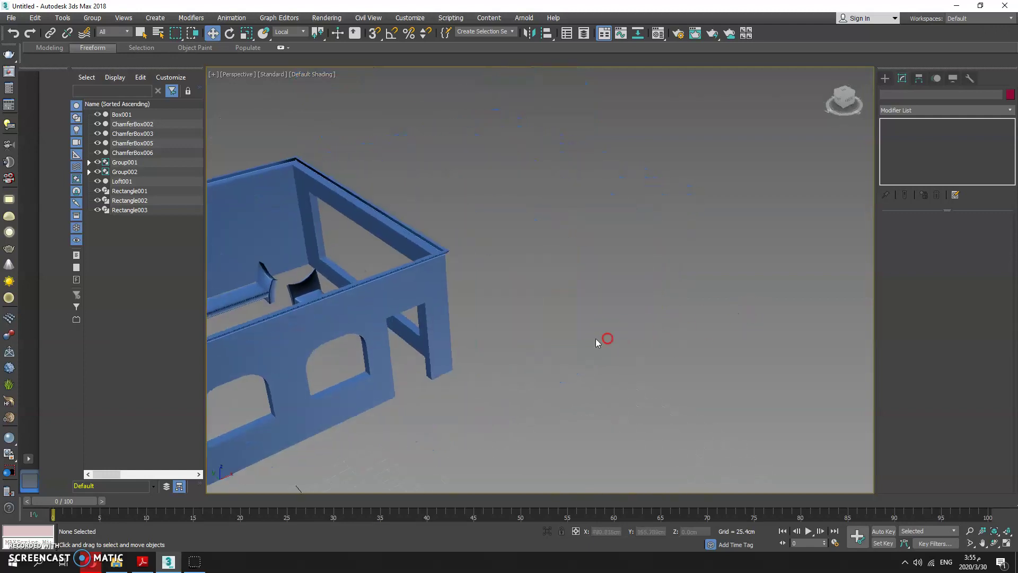
left_click(883, 79)
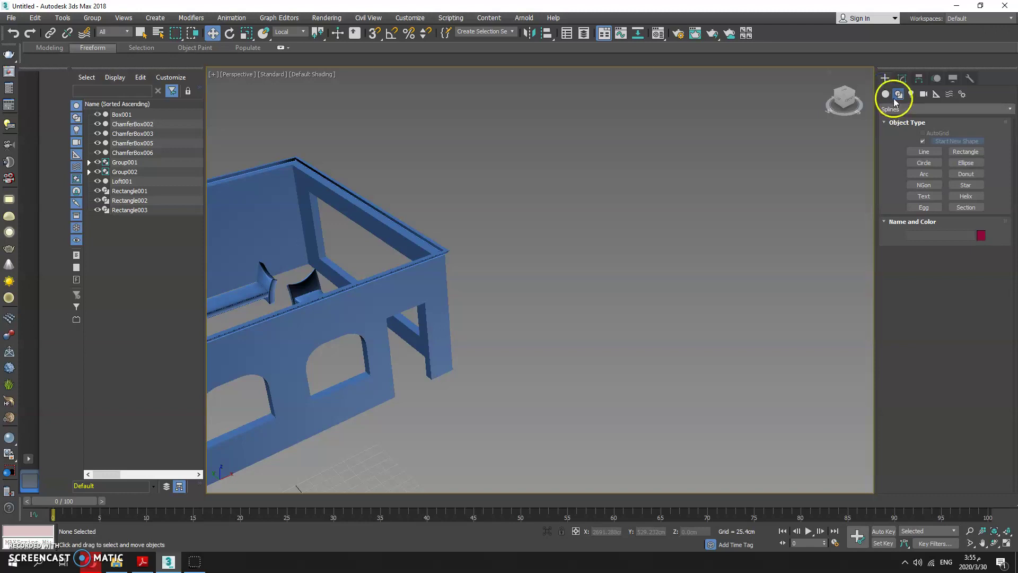
left_click(885, 95)
left_click(908, 111)
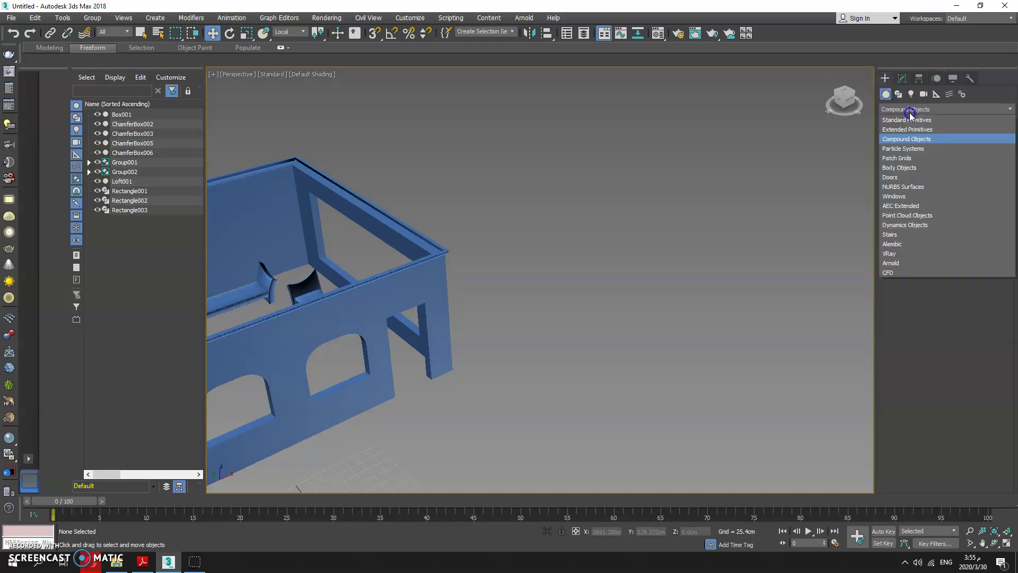
left_click(909, 118)
left_click(965, 188)
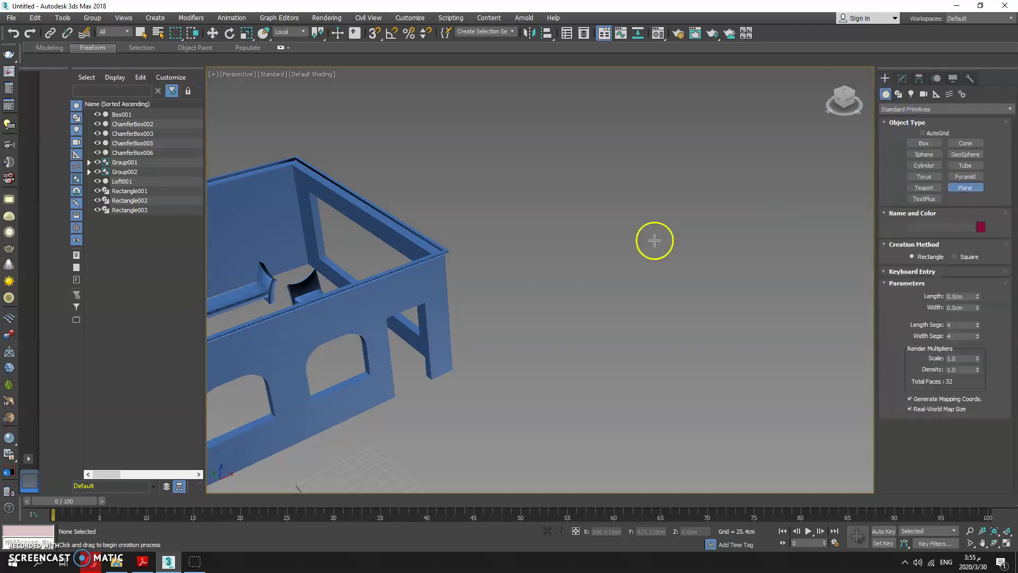
scroll(429, 295, "up", 3)
left_click_drag(488, 222, 732, 264)
scroll(732, 264, "up", 4)
middle_click_drag(410, 313, 535, 347)
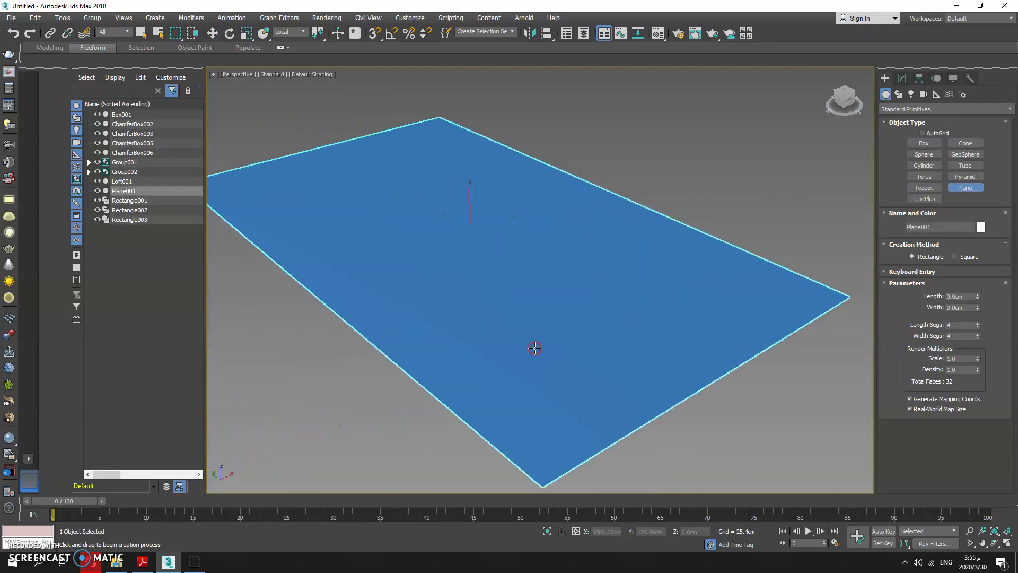
scroll(534, 348, "down", 2)
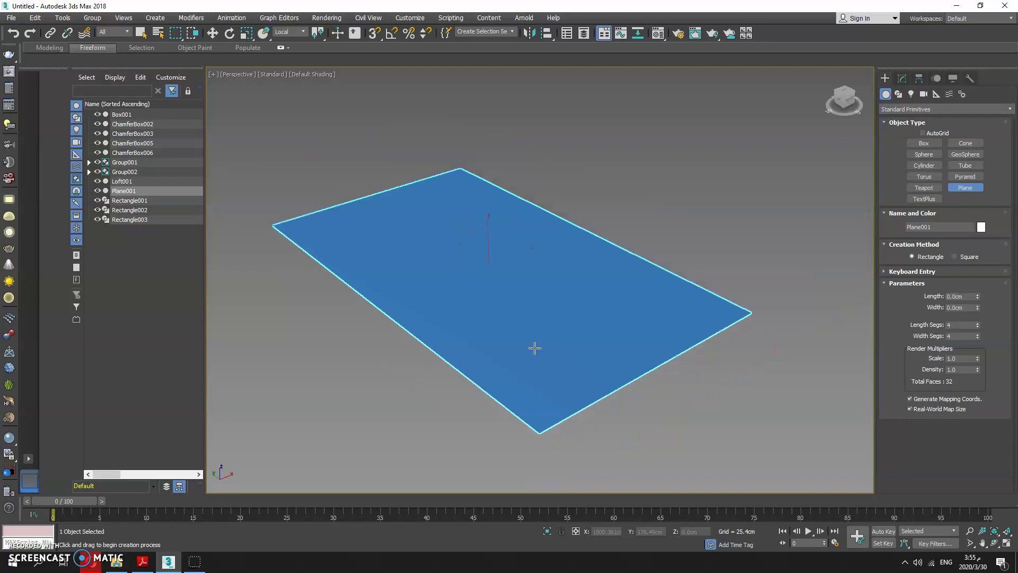
Step: Display the plane's edged faces and set its length segments to 1 and width segments to 66
key("F4")
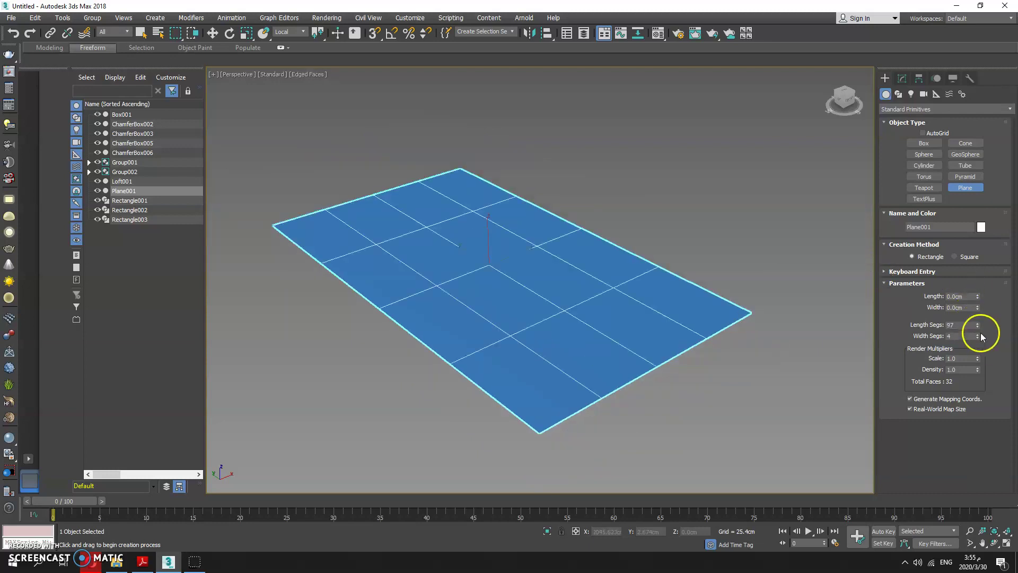
key("w")
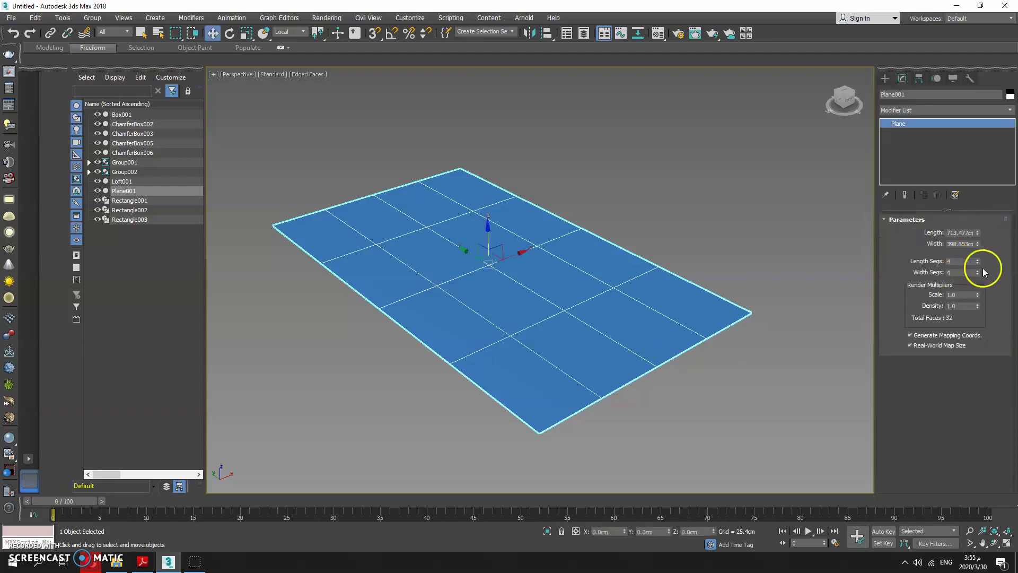
left_click_drag(977, 261, 978, 221)
left_click_drag(978, 272, 986, 317)
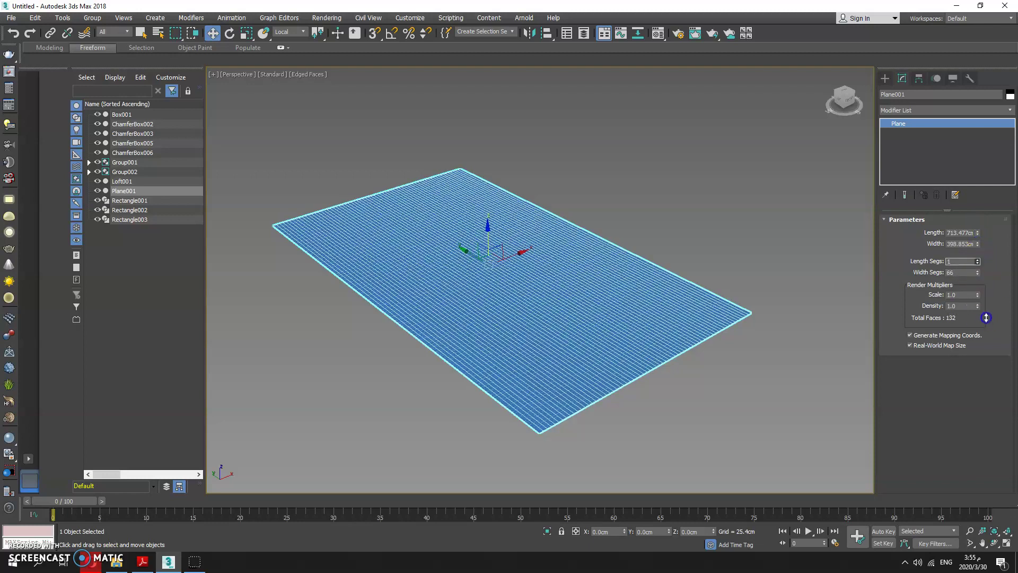
Step: Add a Wave modifier to the plane with Amplitude 1 of 7.722 cm and Amplitude 2 of 3.2 cm
left_click(920, 110)
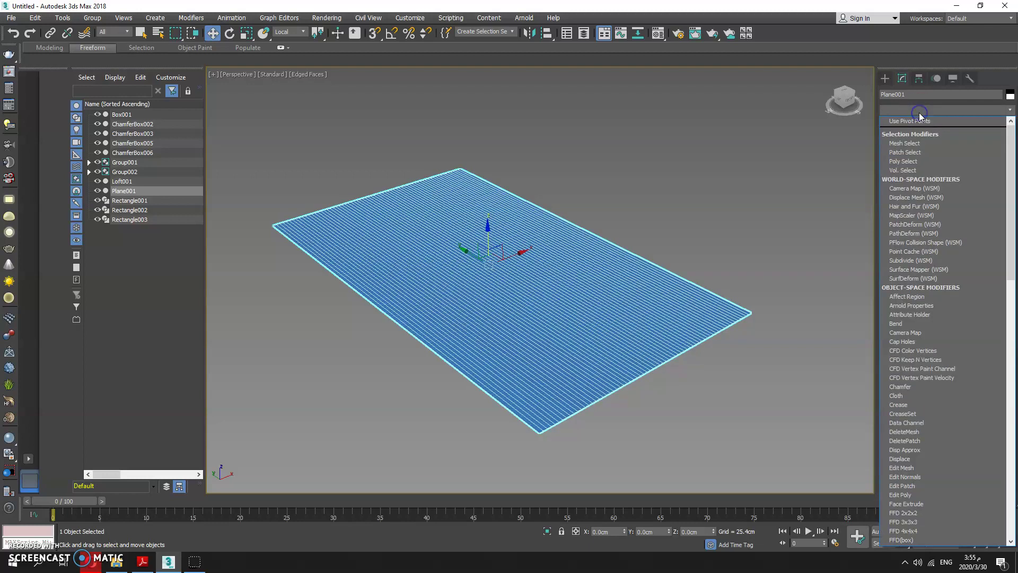
key("w")
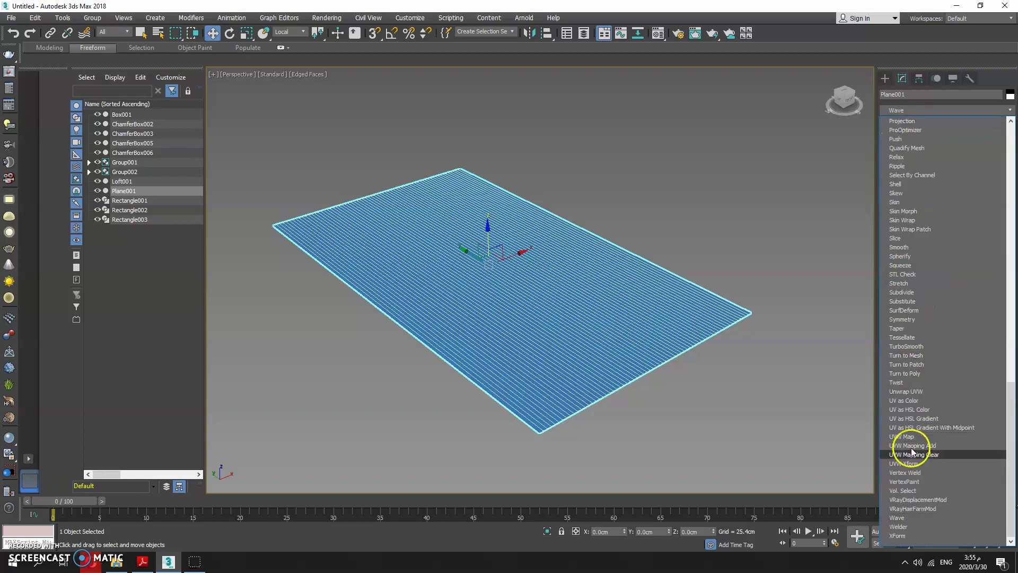
left_click(897, 517)
scroll(572, 351, "up", 3)
left_click_drag(976, 243, 963, 220)
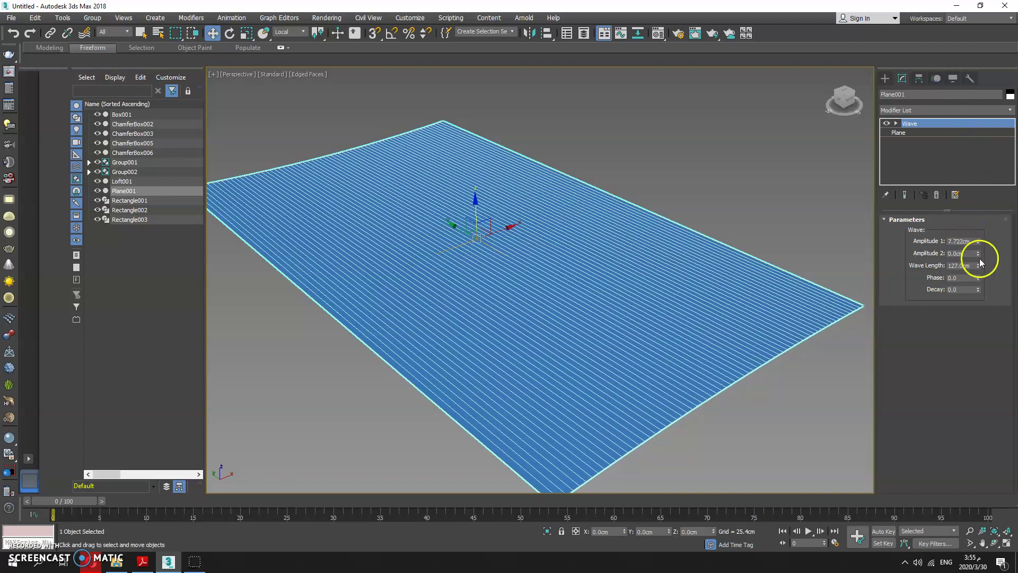
left_click_drag(979, 253, 979, 247)
Step: Raise the plane's length segments to 101, then set the Wave amplitudes to 10.965 cm and 8.641 cm and wave length to 35.56 cm
left_click(906, 132)
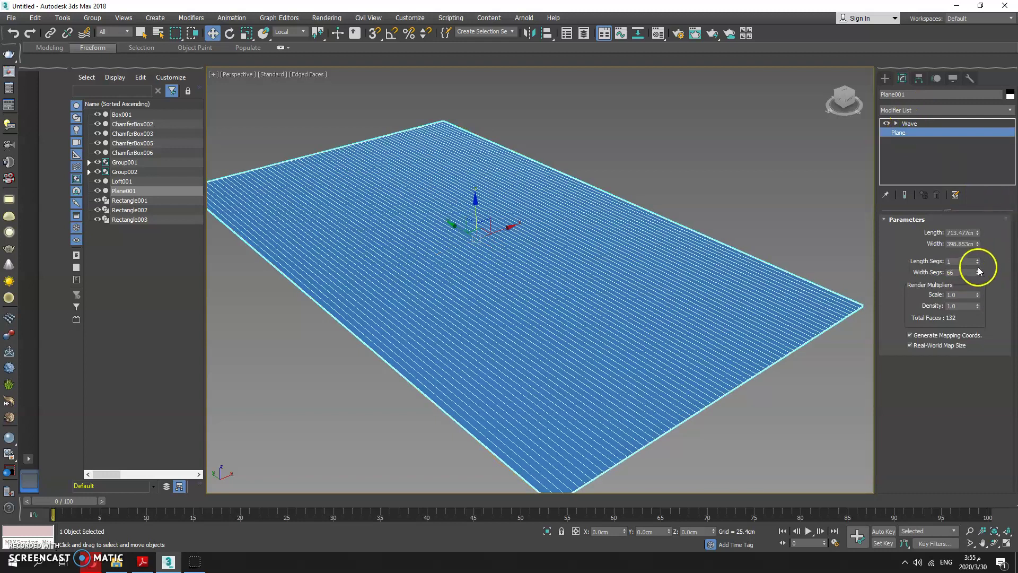
left_click_drag(975, 230, 974, 222)
left_click(932, 124)
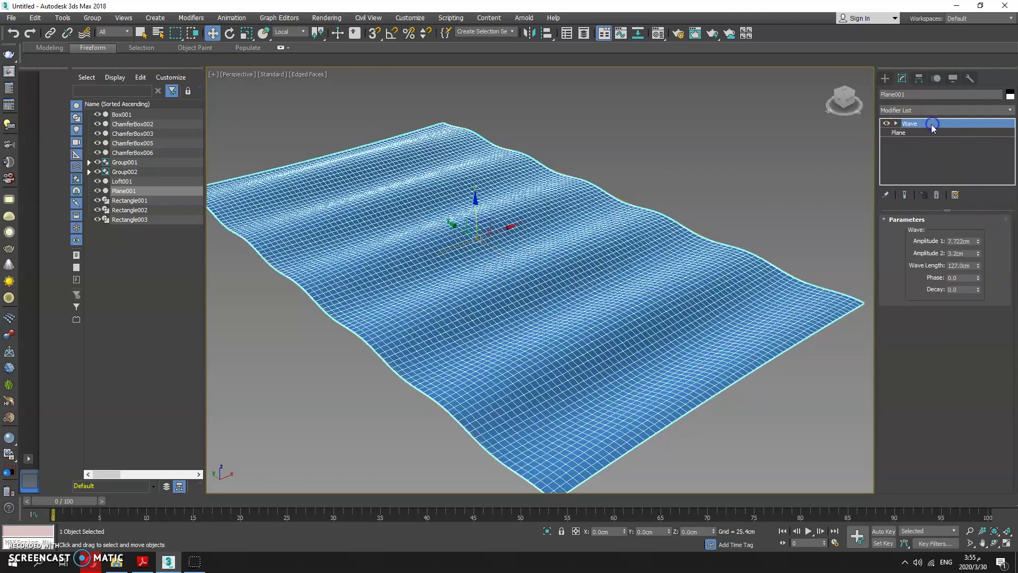
left_click_drag(979, 242, 968, 164)
left_click_drag(978, 265, 984, 298)
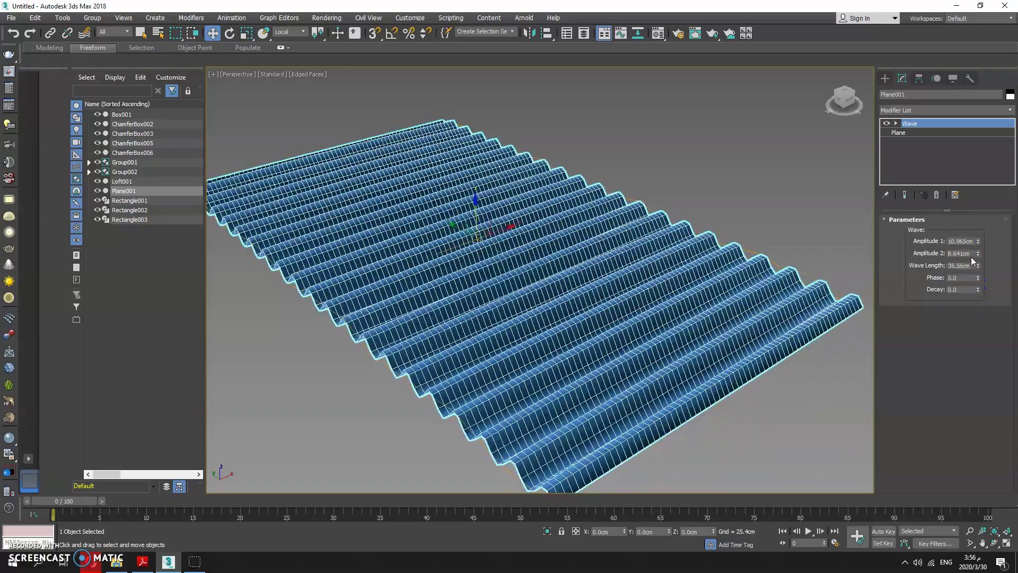
Step: Adjust the base plane's width segments and return to the Wave modifier
left_click(914, 133)
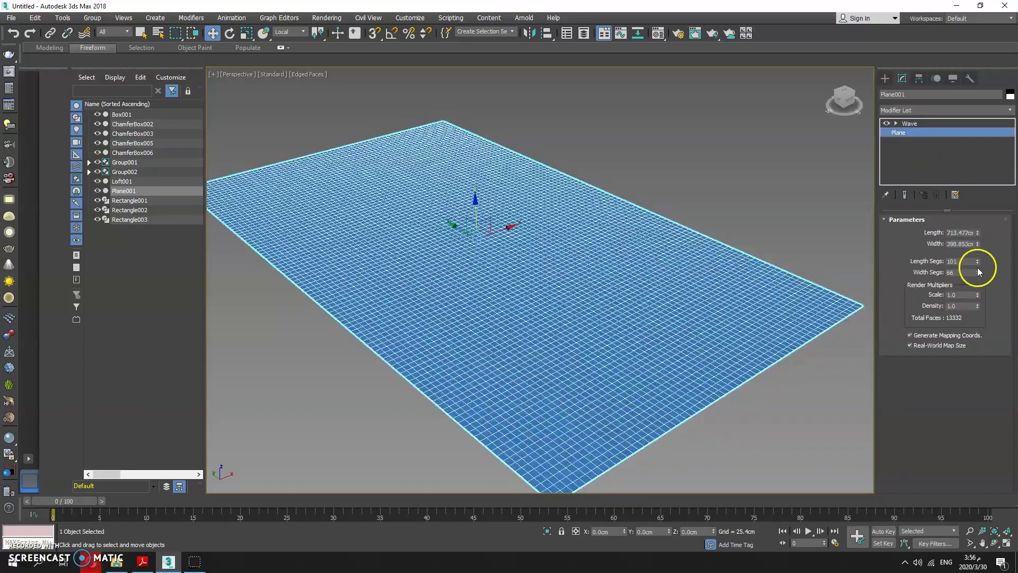
left_click_drag(978, 271, 943, 193)
left_click(911, 123)
Step: Flatten the corrugation by lowering the Wave's Amplitude 1 to 3.399 cm and Amplitude 2 to 5.53 cm
mouse_move(627, 295)
middle_mouse_down("alt")
mouse_move(703, 296)
mouse_move(698, 265)
mouse_move(693, 298)
mouse_move(732, 311)
mouse_move(725, 322)
mouse_move(660, 302)
mouse_move(625, 311)
mouse_move(652, 311)
middle_mouse_up("alt")
scroll(651, 309, "up", 3)
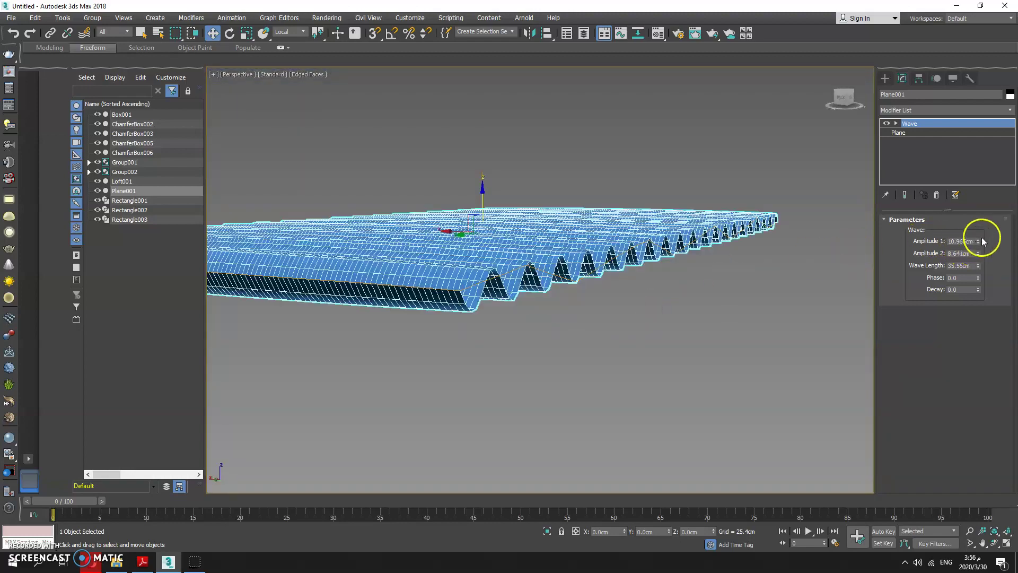
mouse_move(982, 241)
left_mouse_down()
mouse_move(984, 287)
mouse_move(987, 278)
left_mouse_up()
mouse_move(546, 273)
middle_mouse_down("alt")
mouse_move(575, 266)
mouse_move(537, 278)
middle_mouse_up("alt")
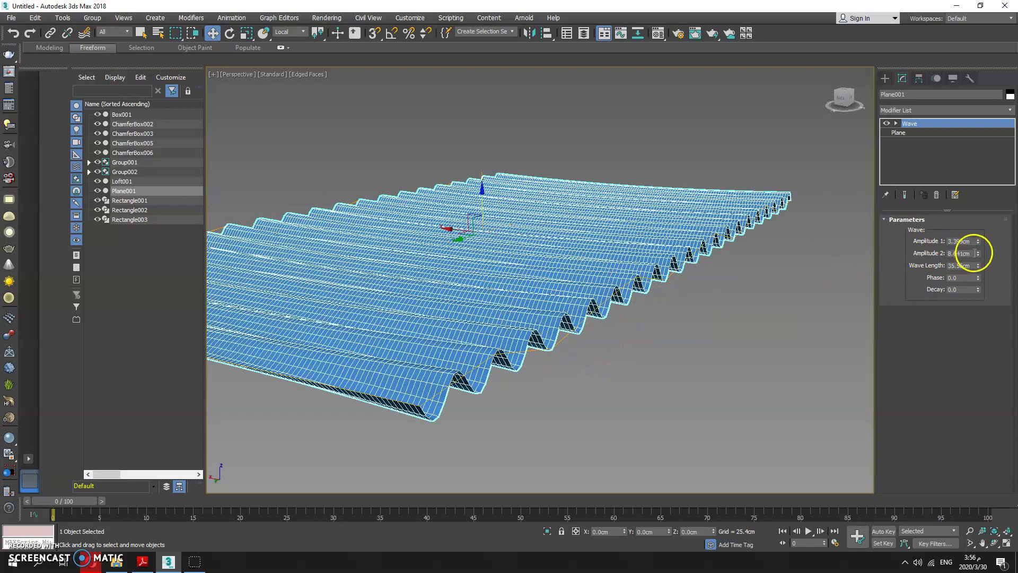
left_click_drag(979, 257, 979, 269)
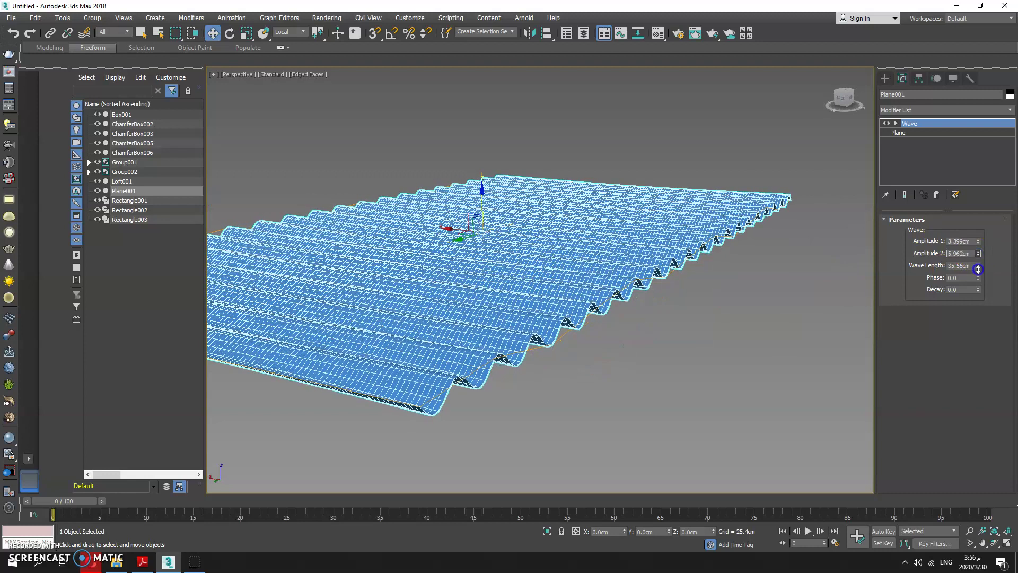
Step: Hide the edged faces so the corrugated plane is only shaded, and leave the plane selected
left_click(669, 333)
scroll(669, 334, "down", 2)
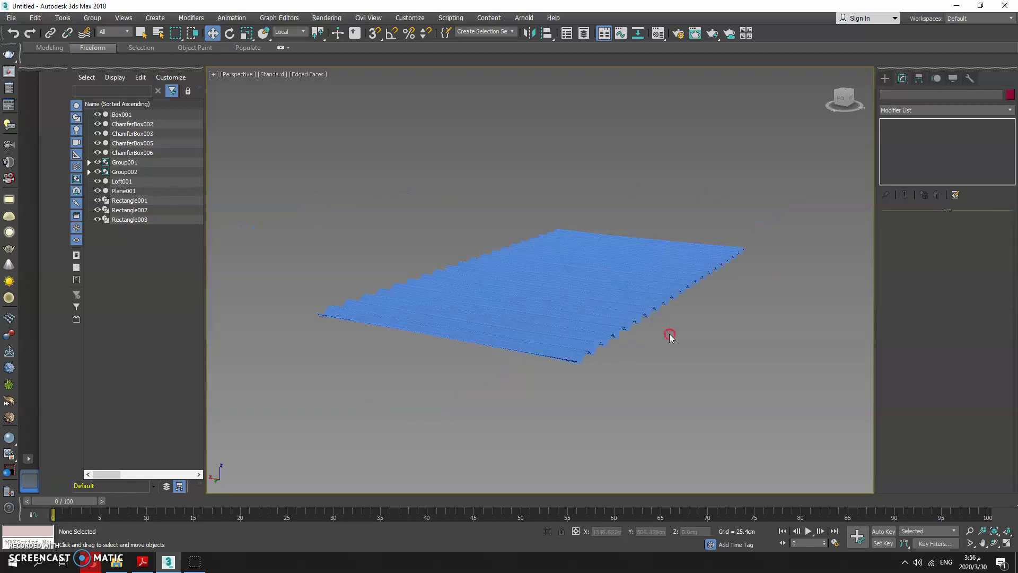
middle_click_drag(669, 335, 660, 387, "alt")
scroll(660, 387, "up", 2)
key("F4")
left_click(576, 266)
middle_click_drag(807, 255, 739, 358)
scroll(740, 358, "down", 2)
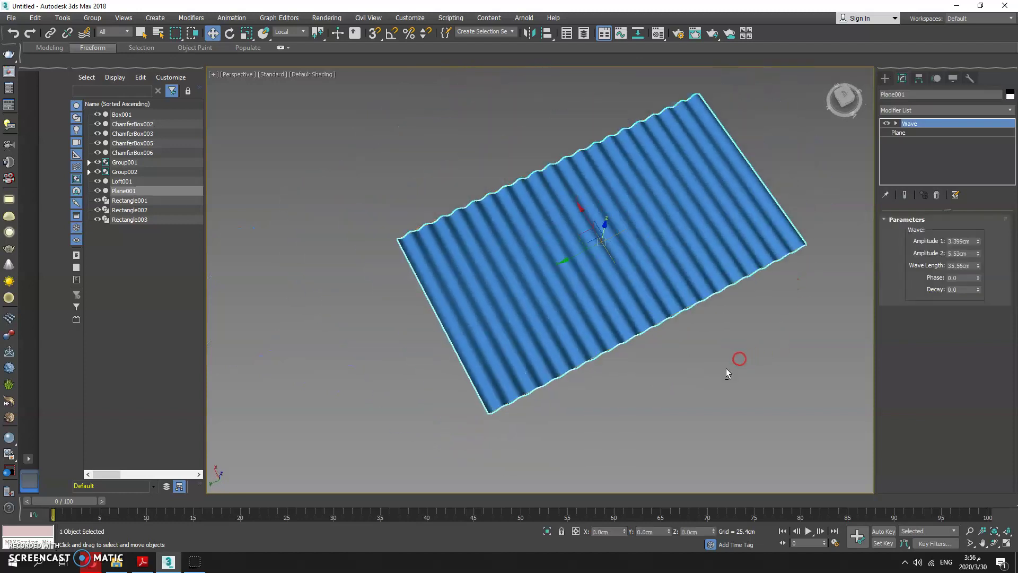
Step: Add an FFD 3x3x3 modifier above Wave and start editing its control points
left_click(960, 111)
key("f")
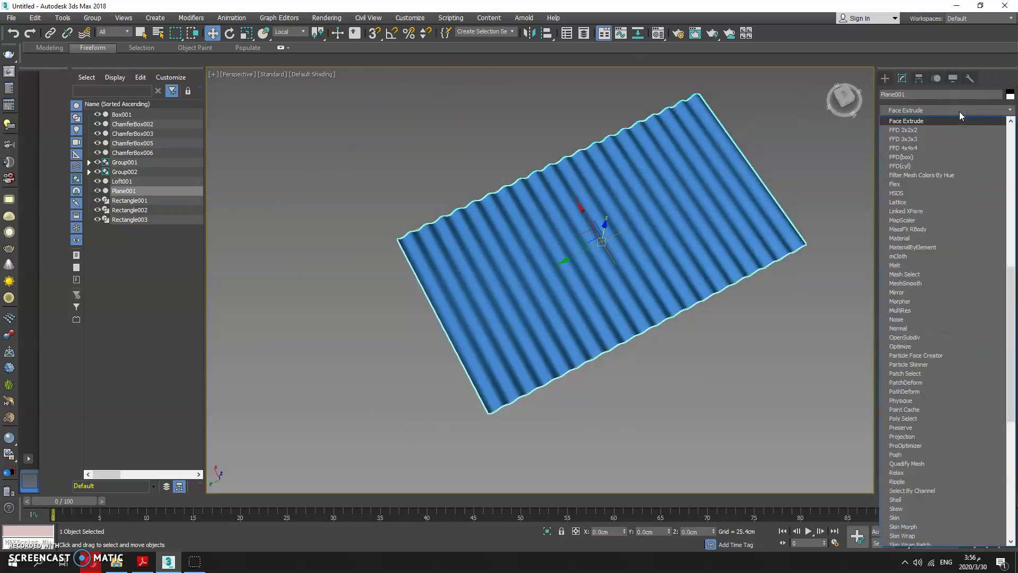
left_click(905, 139)
left_click(923, 123)
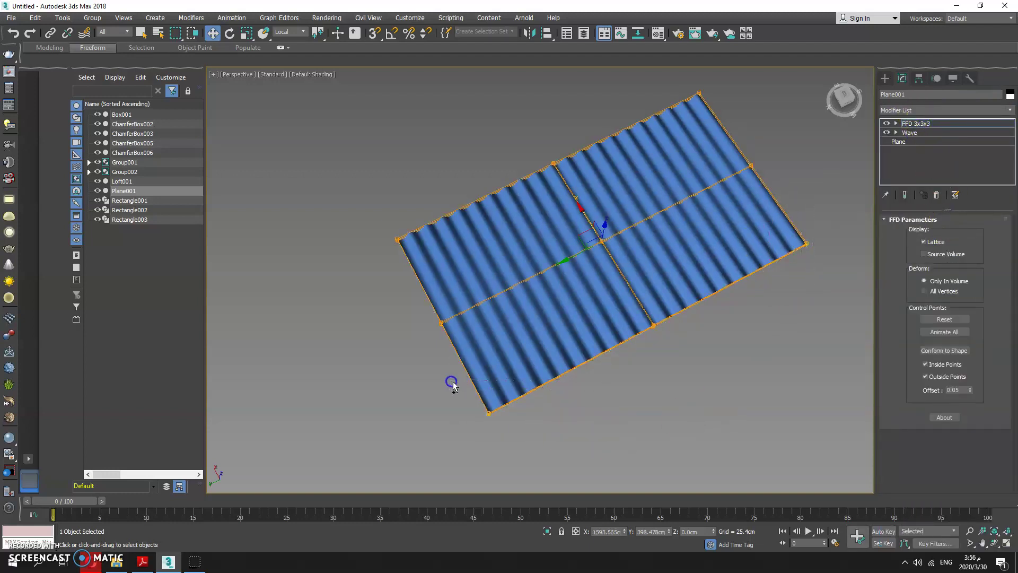
Step: Try moving control points of the FFD lattice to reshape the plane, undoing each move
left_click_drag(584, 213, 555, 160)
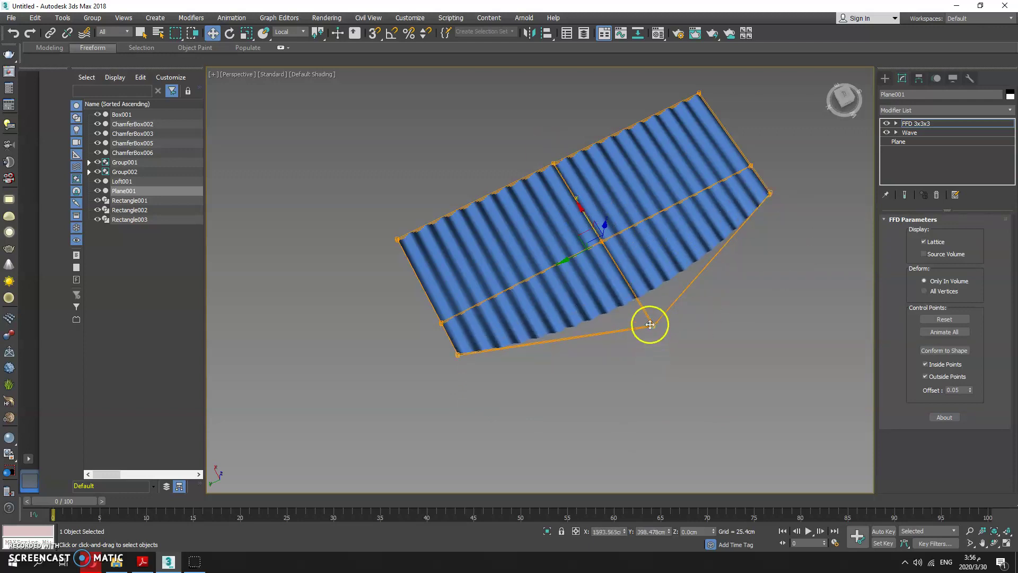
key("ctrl+z")
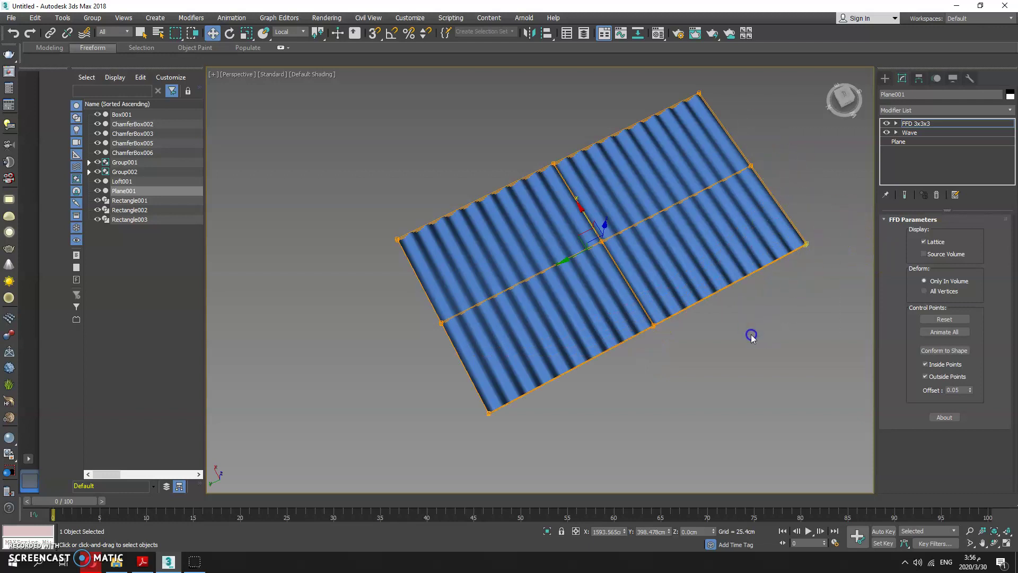
left_click_drag(582, 232, 467, 281)
mouse_move(653, 280)
middle_mouse_down("alt")
mouse_move(668, 295)
mouse_move(705, 289)
mouse_move(664, 296)
middle_mouse_up("alt")
key("ctrl+z")
Step: Move the two corner control points at the plane's near end about 275 cm along Y to round that edge, and finish control-point editing
middle_click_drag(781, 297, 602, 409, "alt")
scroll(662, 286, "up", 2)
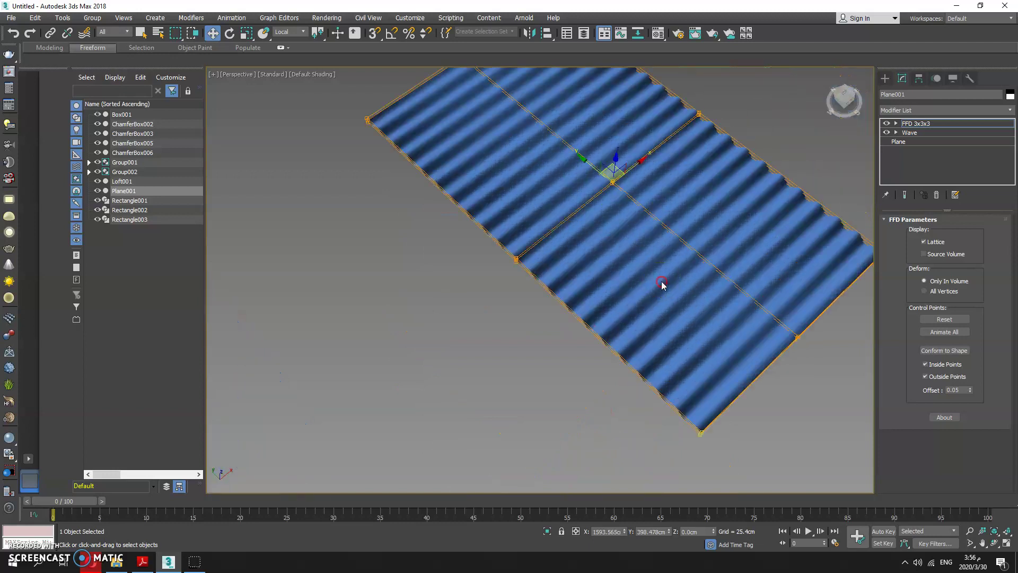
scroll(662, 284, "down", 3)
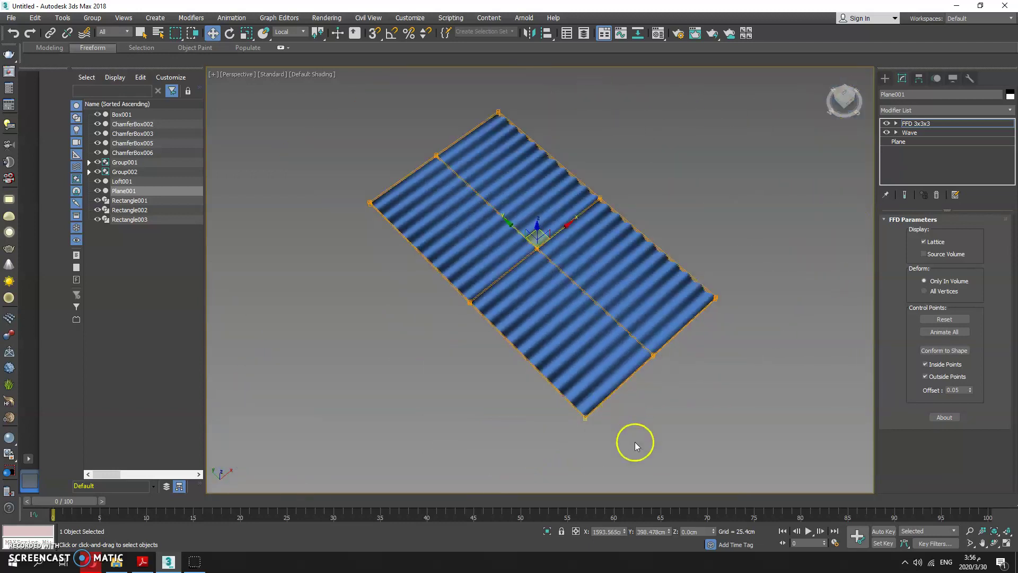
left_click_drag(504, 243, 453, 159)
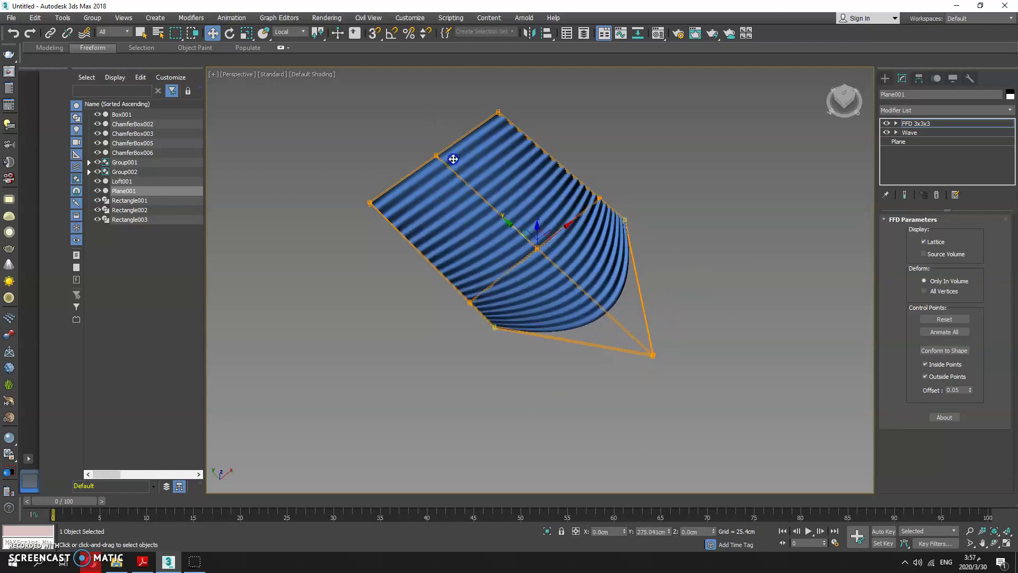
left_click(905, 123)
left_click(741, 245)
middle_click_drag(741, 246, 688, 419, "alt")
scroll(689, 396, "down", 3)
left_click(680, 291)
scroll(677, 272, "up", 3)
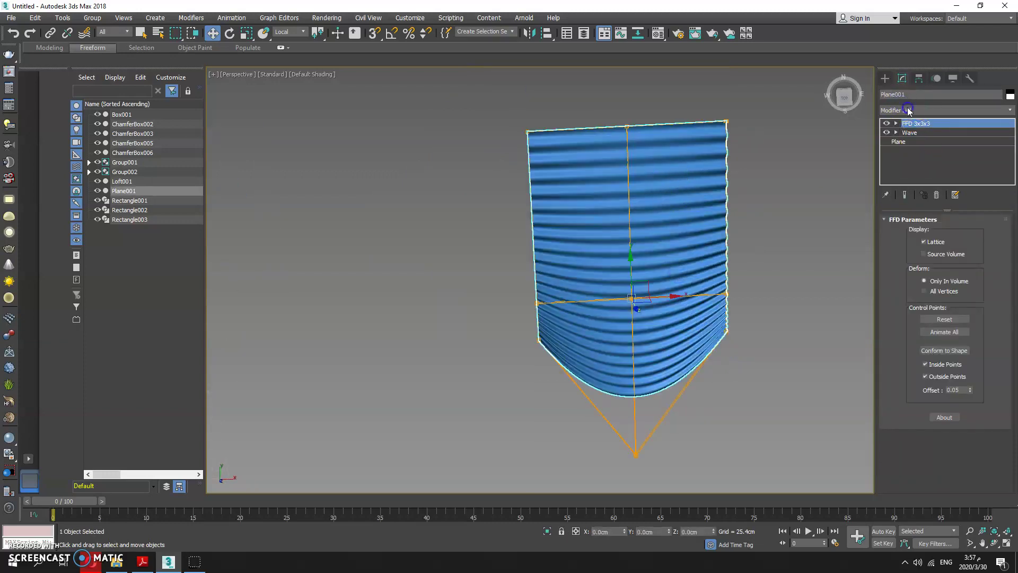
Step: Add a Bend modifier above the FFD and test bend angles on the Z, Y and X axes
left_click(909, 110)
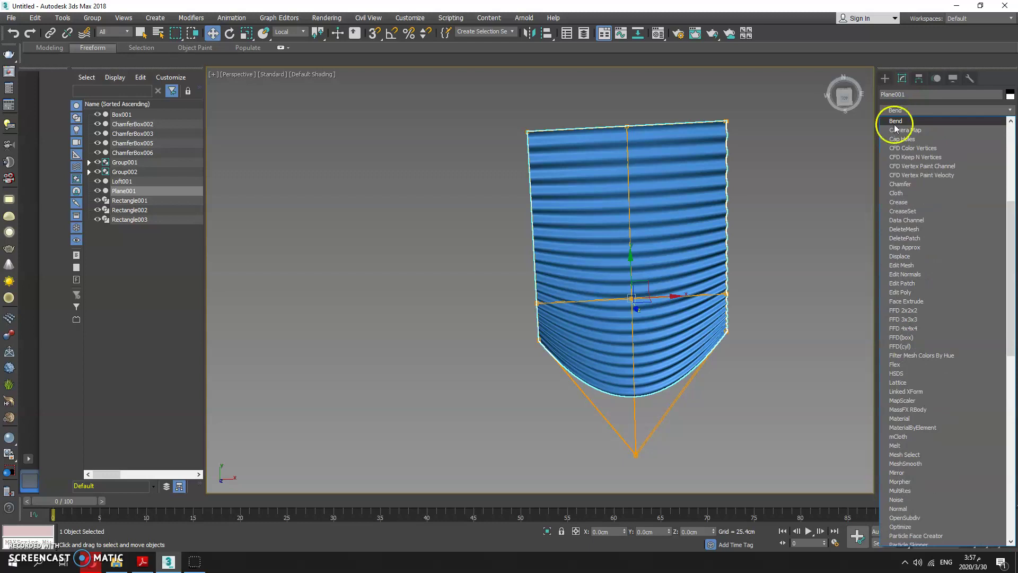
left_click(894, 124)
left_click_drag(968, 223, 981, 353)
left_click(943, 276)
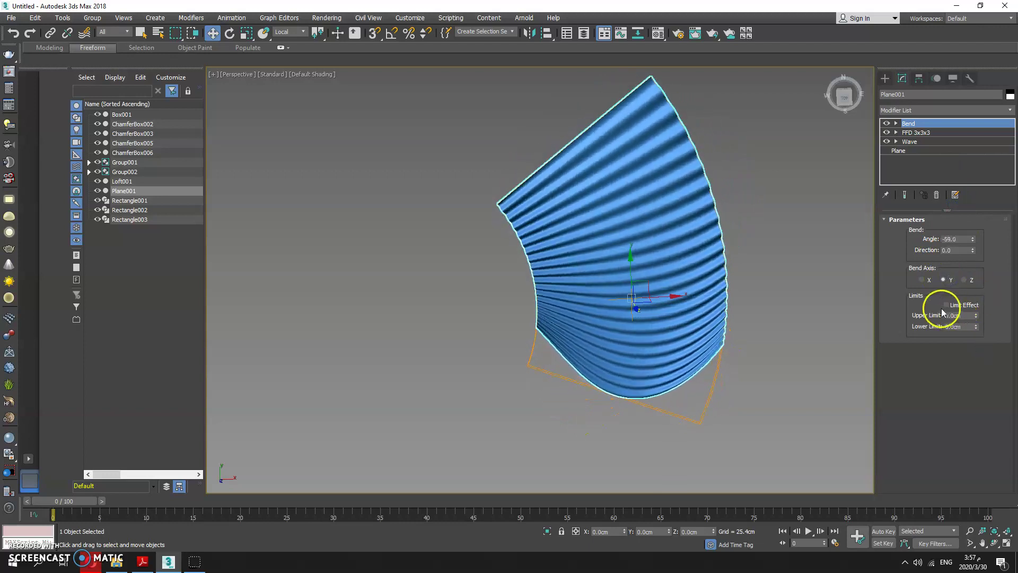
left_click(921, 279)
left_click_drag(971, 238, 784, 54)
Step: Undo the Bend modifier's angle and axis changes
middle_click_drag(649, 129, 713, 321, "alt")
key("ctrl+z")
key("ctrl+z")
key("ctrl+z")
key("ctrl+z")
key("ctrl+z")
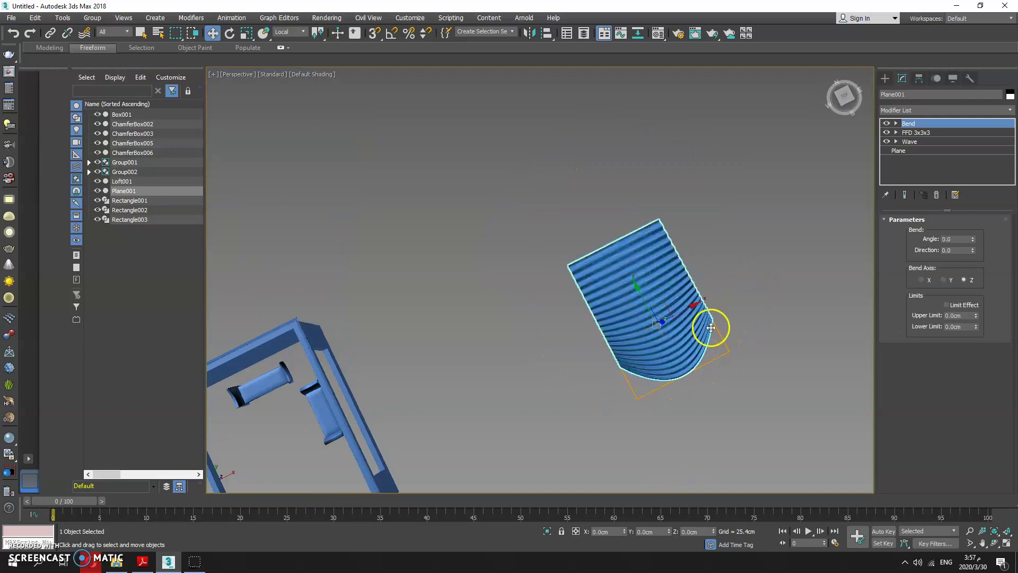
Step: Delete the Bend modifier from the plane's modifier stack
scroll(676, 337, "up", 5)
middle_click_drag(673, 333, 698, 328, "alt")
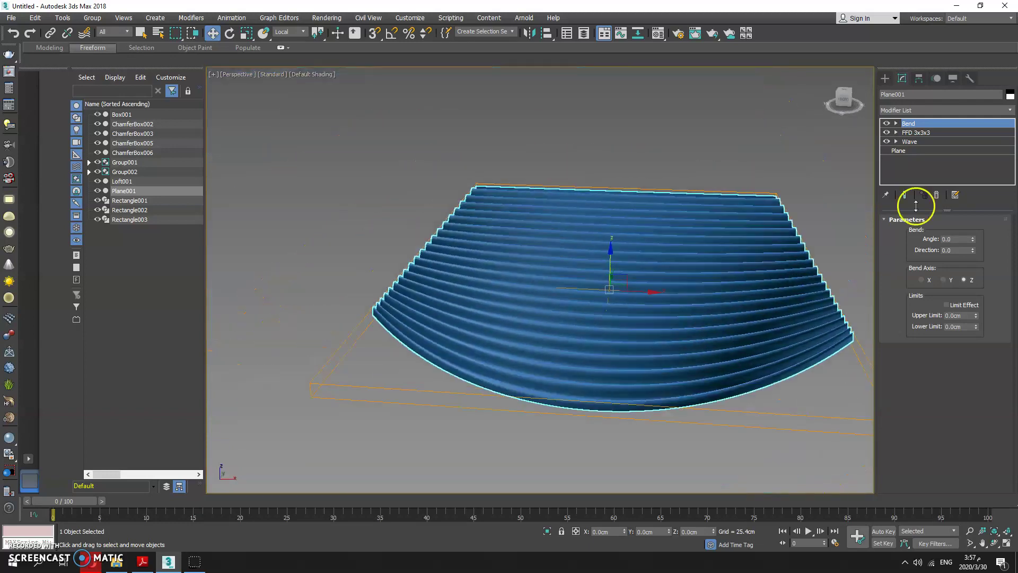
left_click(921, 110)
left_click(923, 110)
left_click(922, 111)
left_click(923, 110)
right_click(917, 127)
left_click(912, 142)
Step: Add a Noise modifier to the plane with seed 335 and scale 206
left_click(921, 110)
scroll(921, 116, "down", 10)
left_click(909, 126)
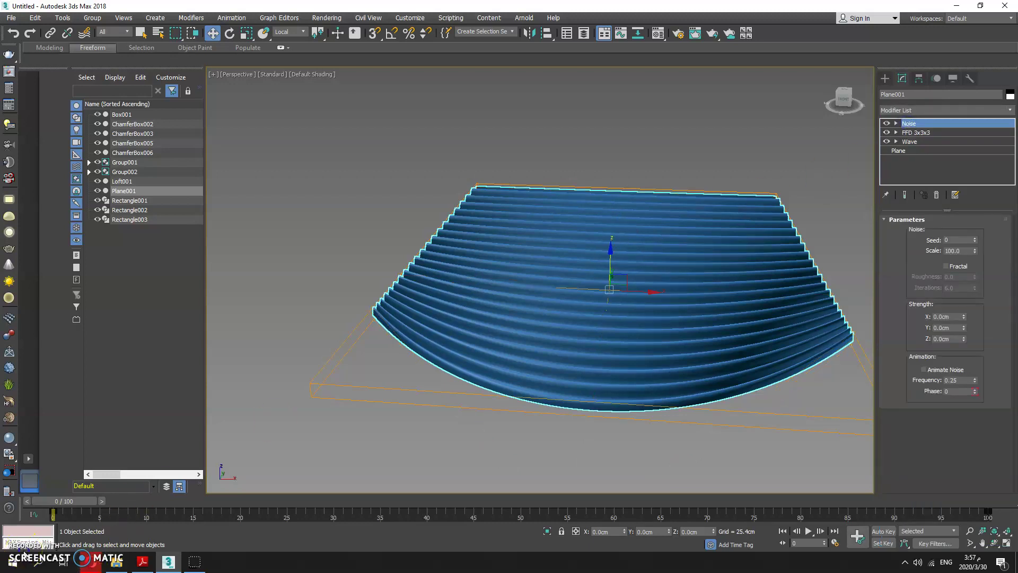
left_click(976, 236)
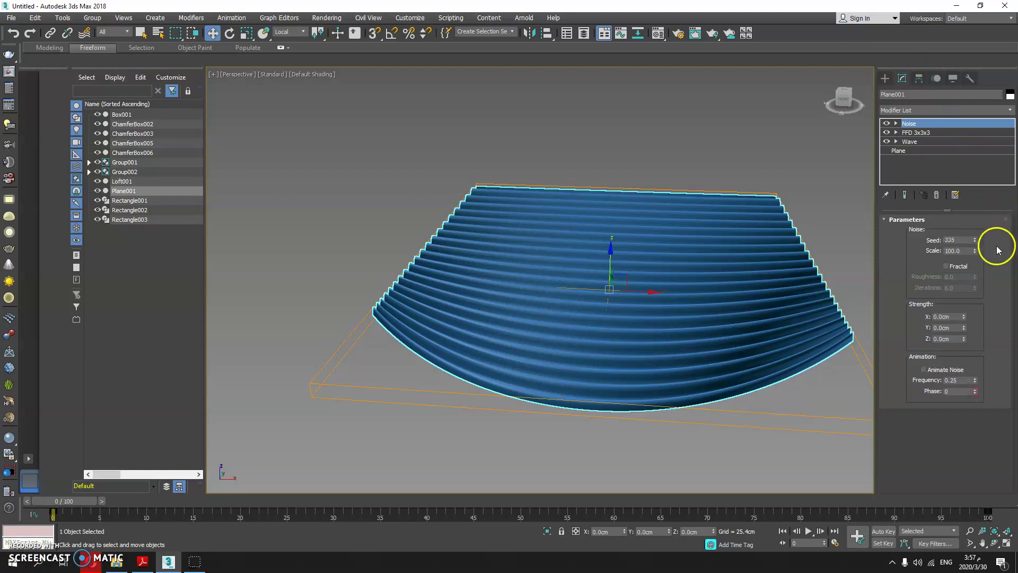
left_click(974, 253)
left_click_drag(965, 210, 963, 192)
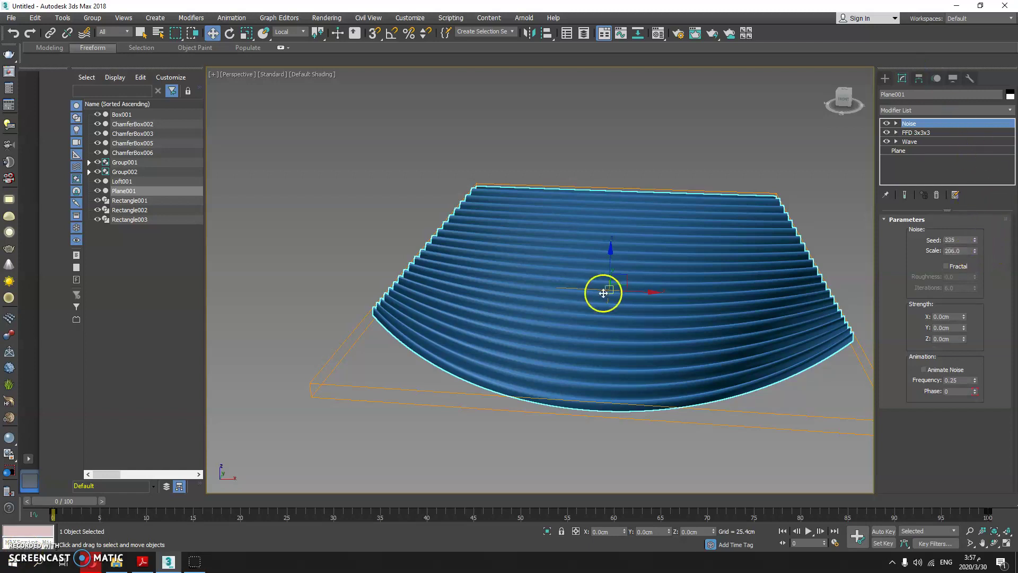
Step: Enable fractal noise with roughness 0.33 and 8.18 iterations, and set the noise strength to X 54 cm and Y 4.902 cm
left_click(966, 266)
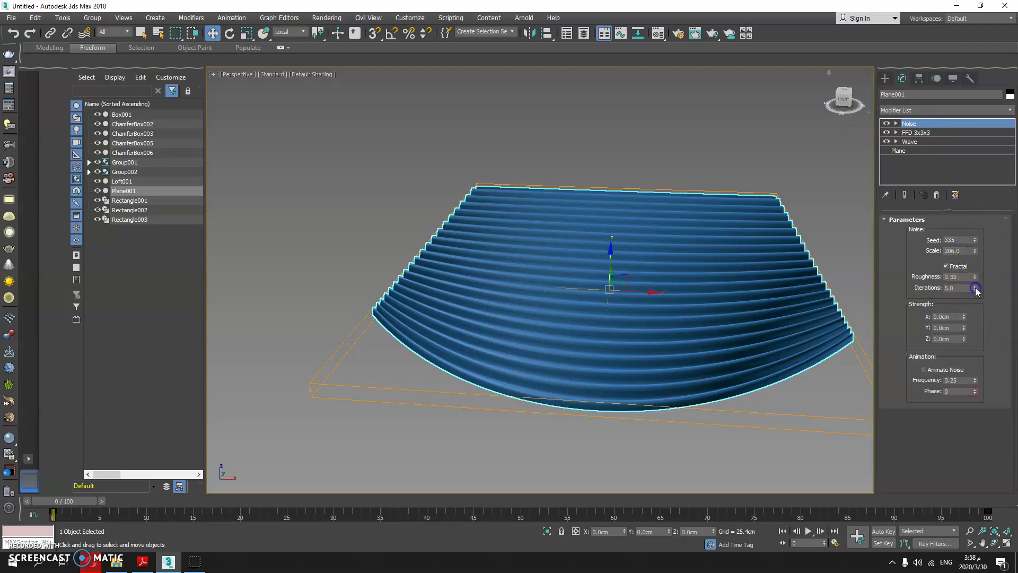
left_click_drag(969, 200, 965, 185)
left_click_drag(964, 316, 789, 278)
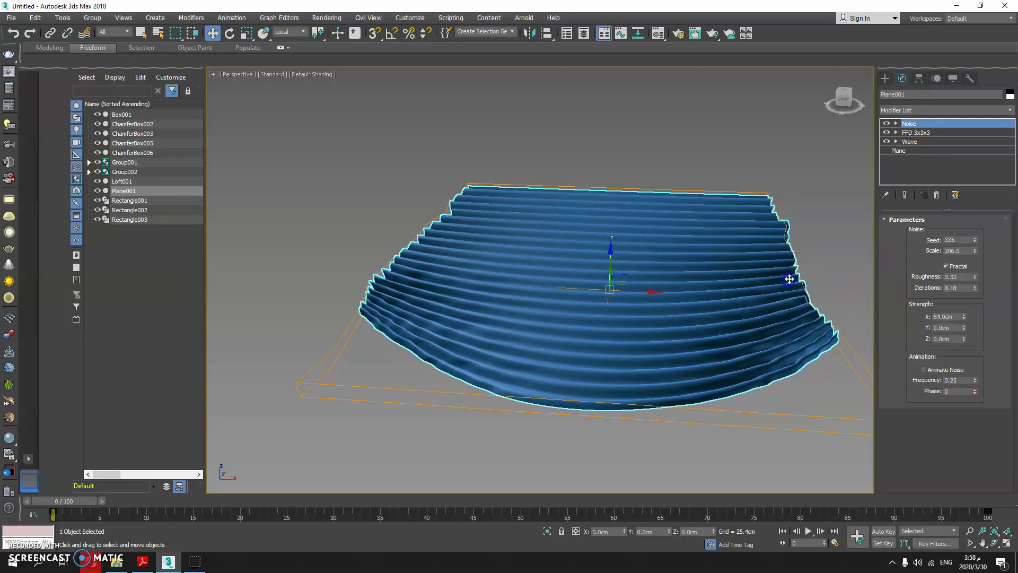
left_click_drag(964, 327, 962, 310)
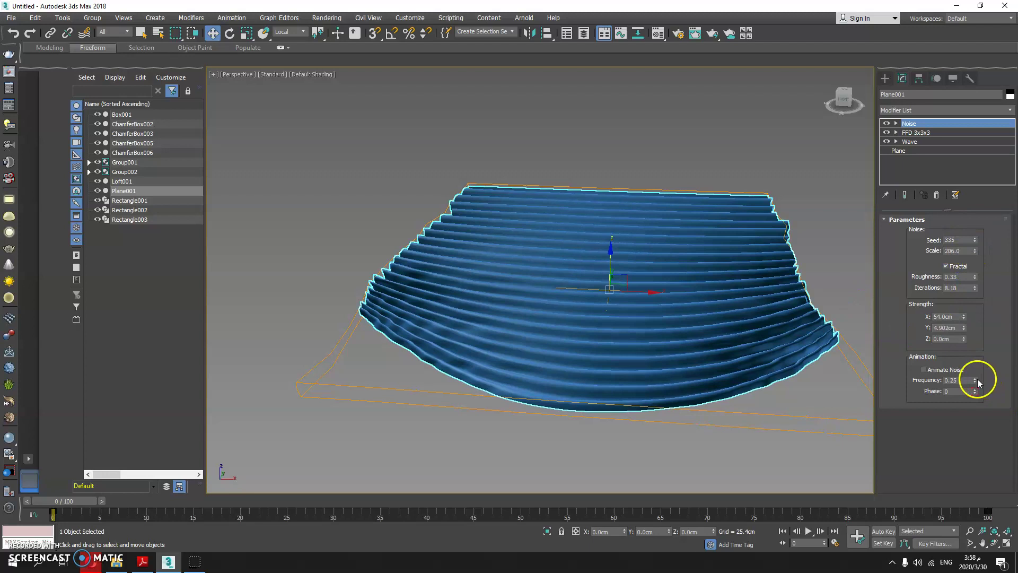
left_click_drag(967, 319, 962, 291)
Step: Check the noisy corrugated plane from another angle, then delete it from the scene
left_click(693, 178)
middle_click_drag(676, 196, 661, 428, "alt")
scroll(646, 308, "down", 3)
scroll(664, 342, "down", 2)
middle_click_drag(712, 196, 669, 251, "alt")
left_click(669, 250)
key("Delete")
Step: Examine the room model and its furniture from several angles and distances
scroll(667, 253, "down", 6)
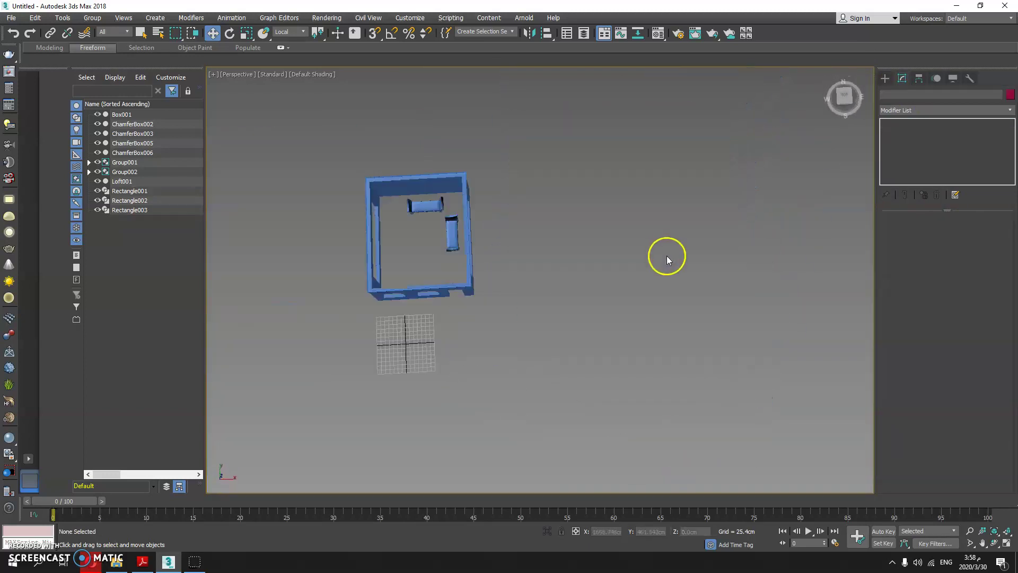
scroll(537, 280, "up", 3)
scroll(715, 211, "up", 2)
middle_click_drag(715, 208, 741, 193, "alt")
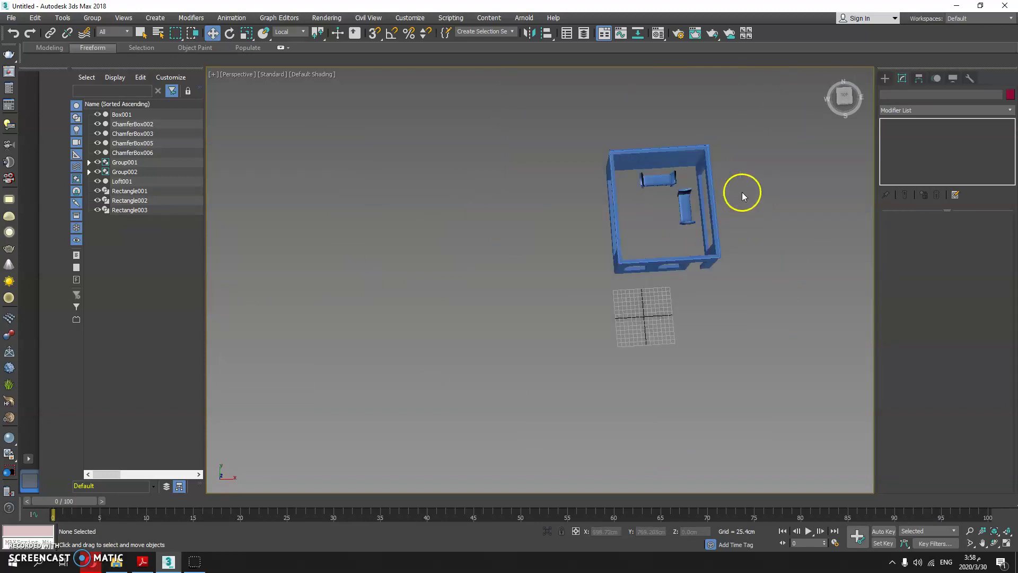
scroll(741, 193, "up", 4)
middle_click_drag(727, 228, 743, 209, "alt")
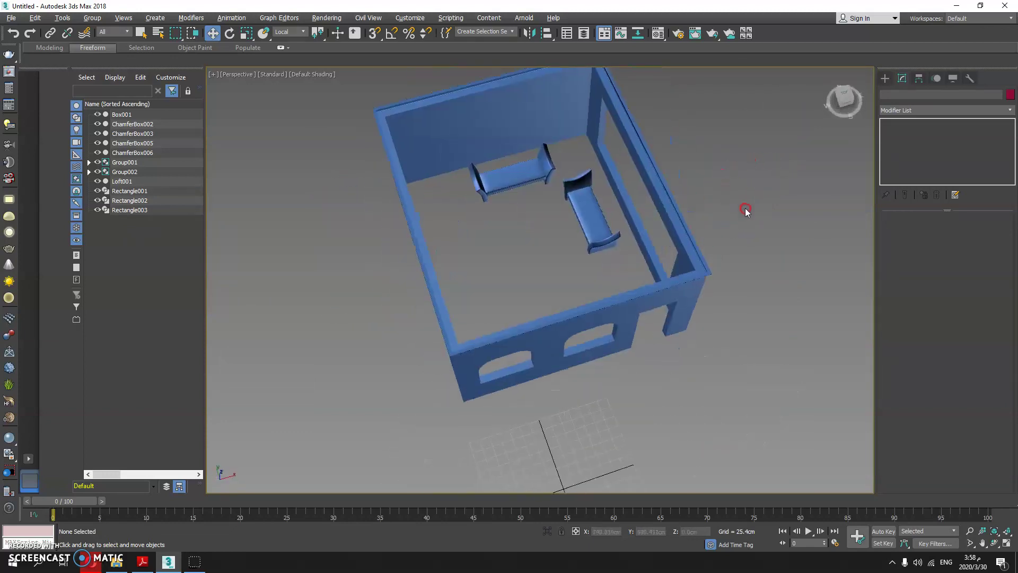
middle_click_drag(730, 129, 686, 191, "alt")
scroll(716, 159, "down", 3)
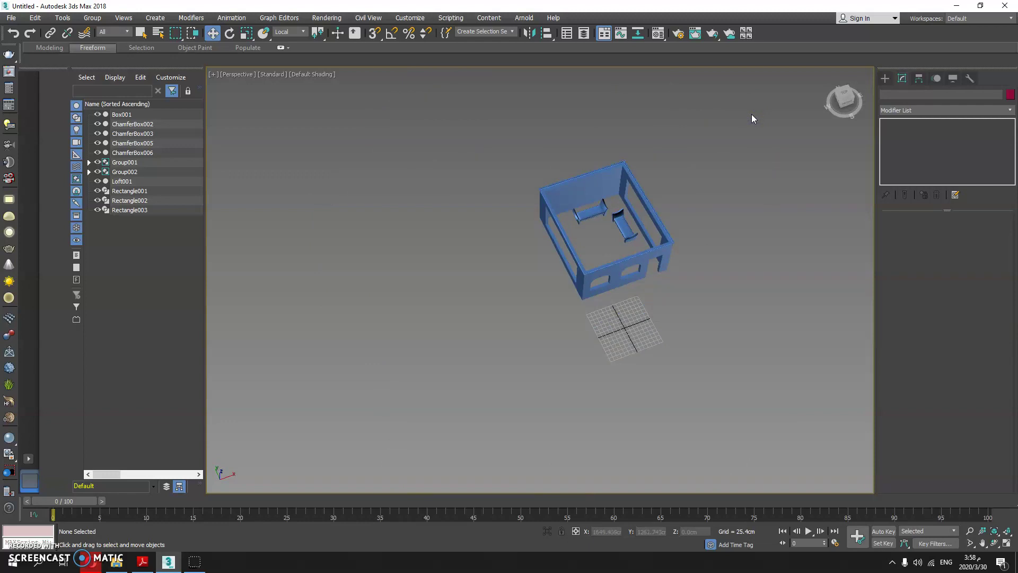
middle_click_drag(752, 115, 713, 168)
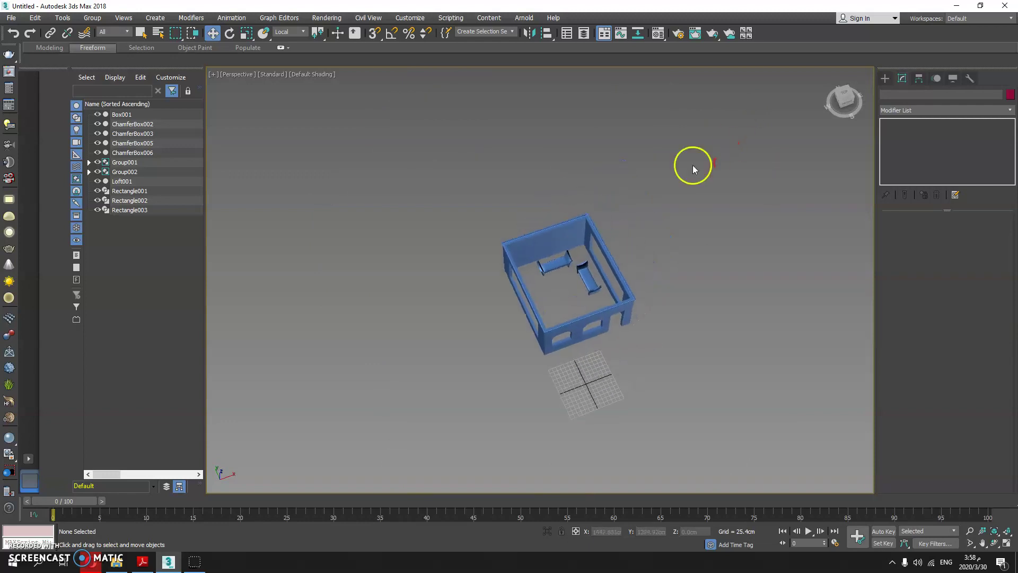
scroll(634, 254, "up", 3)
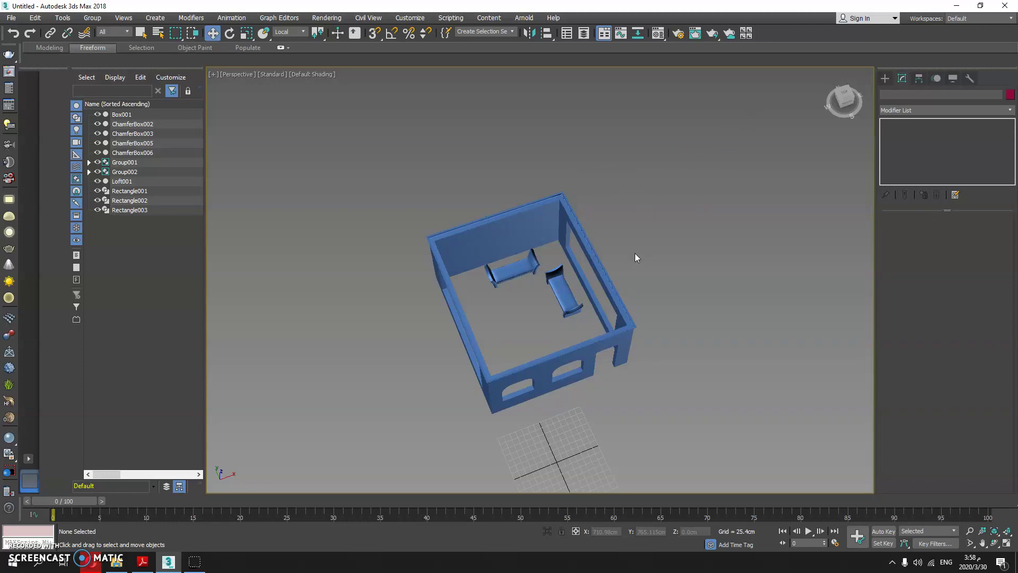